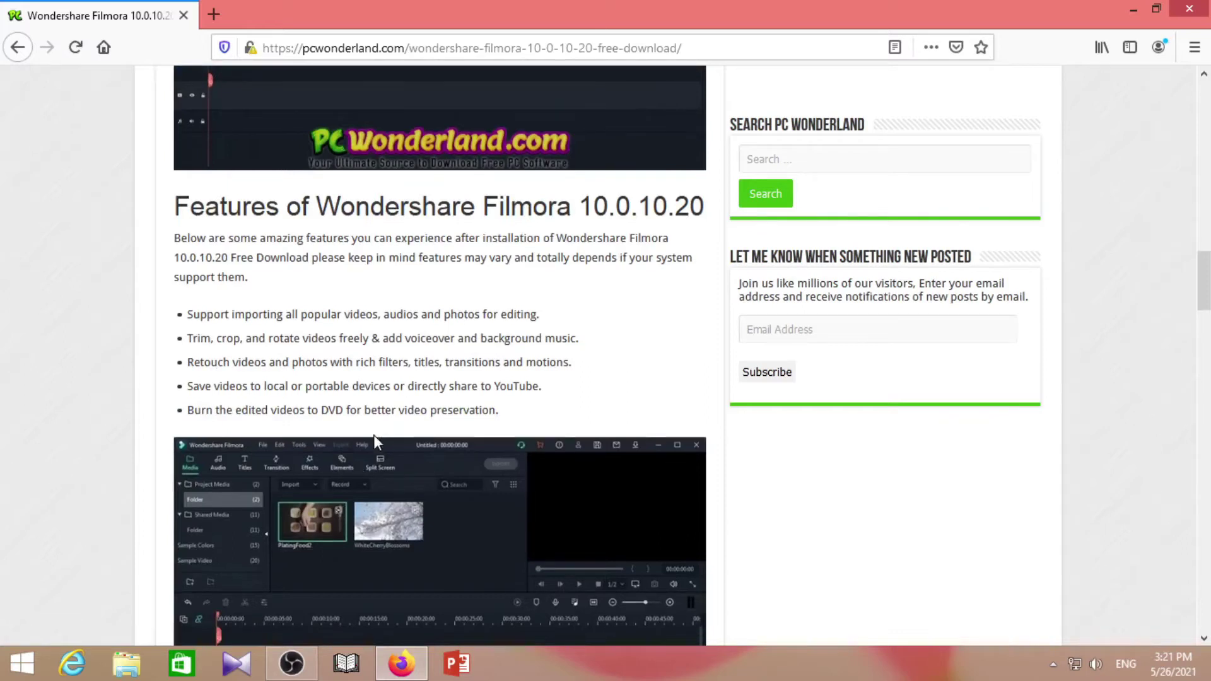
- Review the Wondershare Filmora 10.0.10.20 page's features, system requirements and download instructions down to the 64-bit download link
scroll(373, 435, "down", 8)
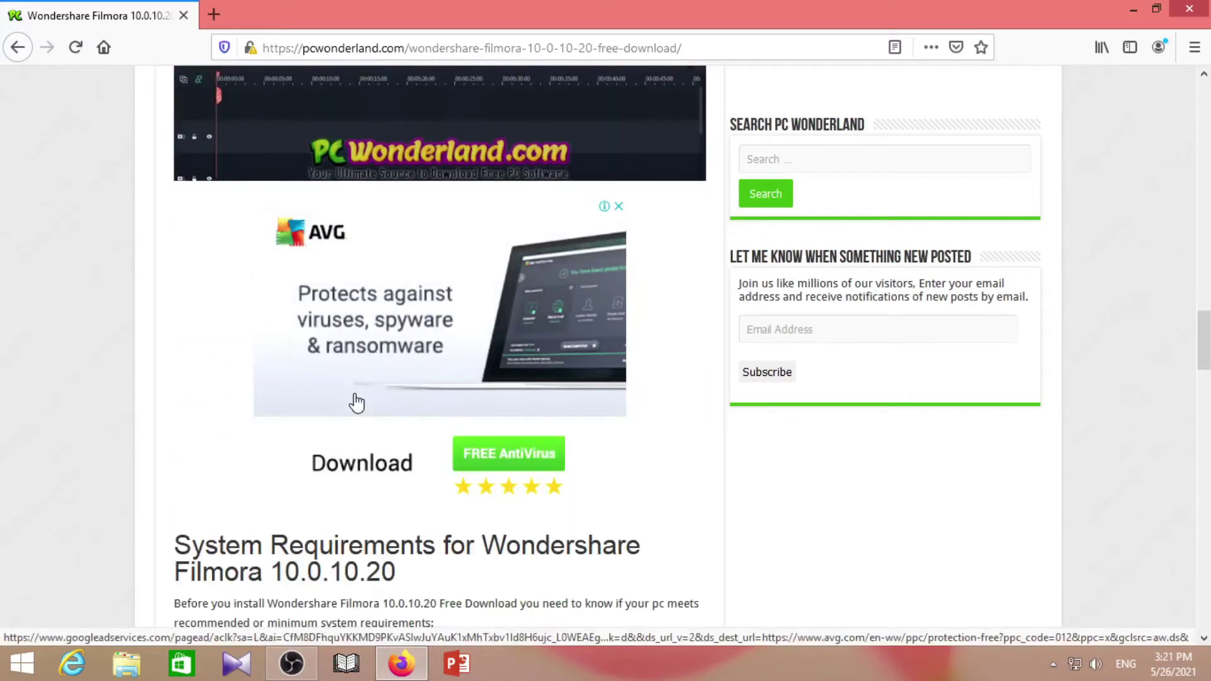
scroll(358, 408, "down", 9)
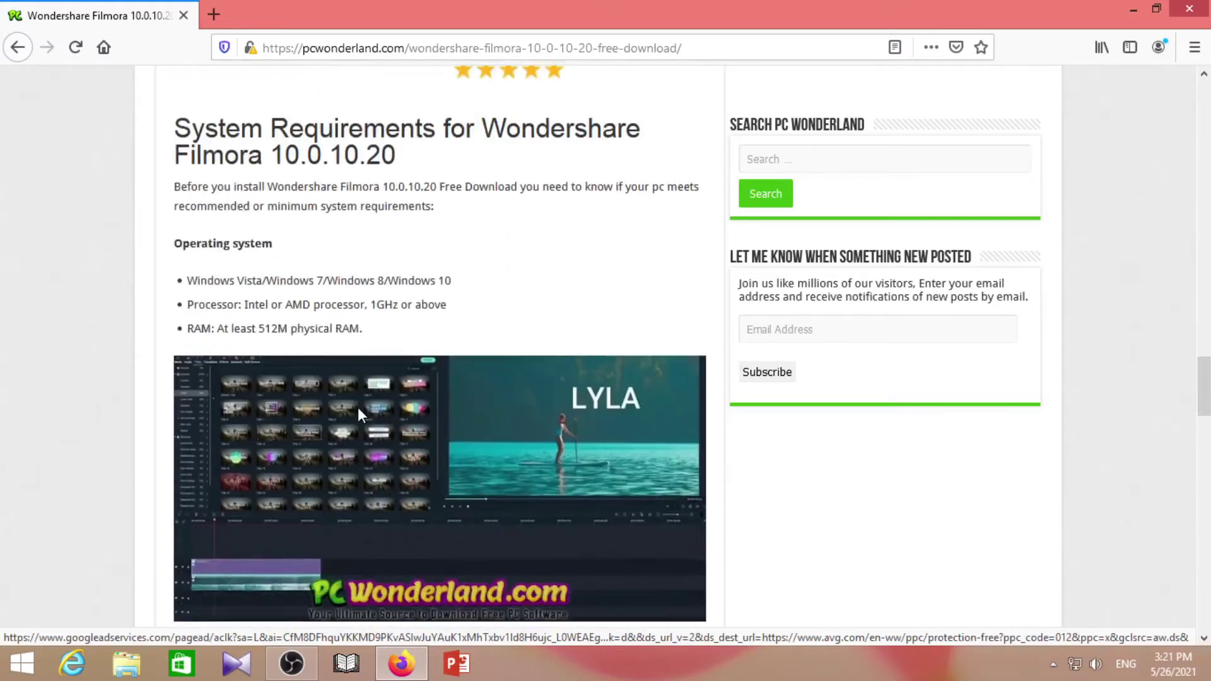
scroll(357, 408, "down", 7)
scroll(360, 411, "down", 16)
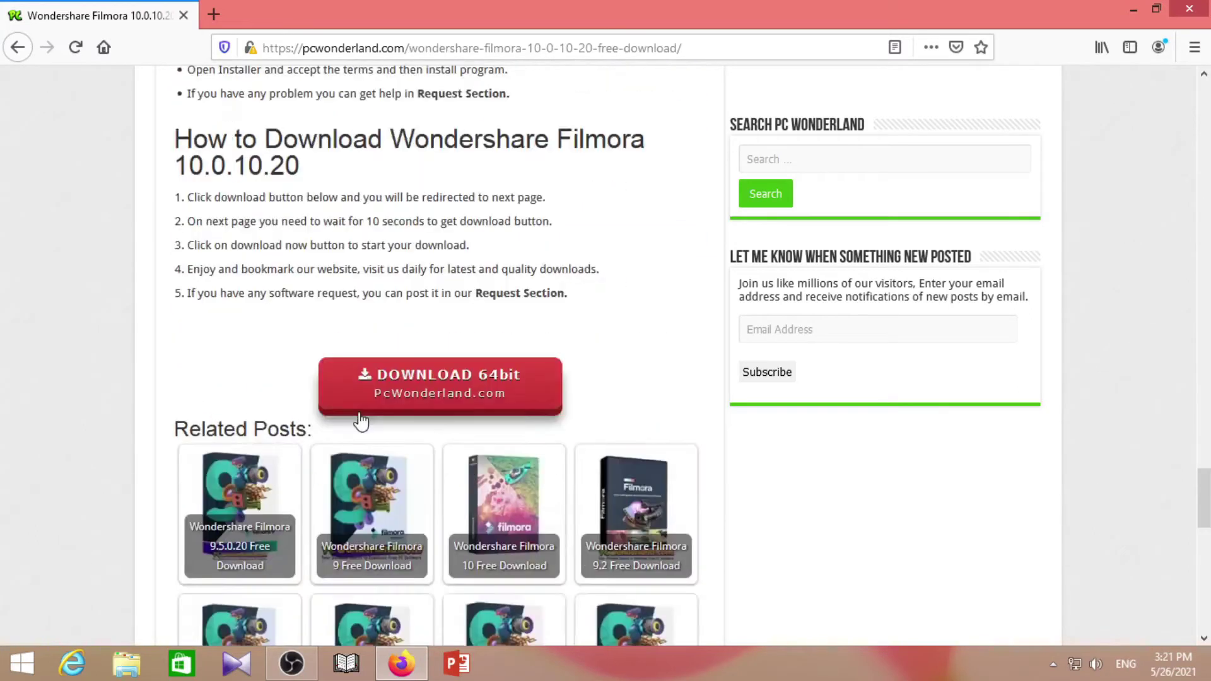
scroll(351, 386, "up", 6)
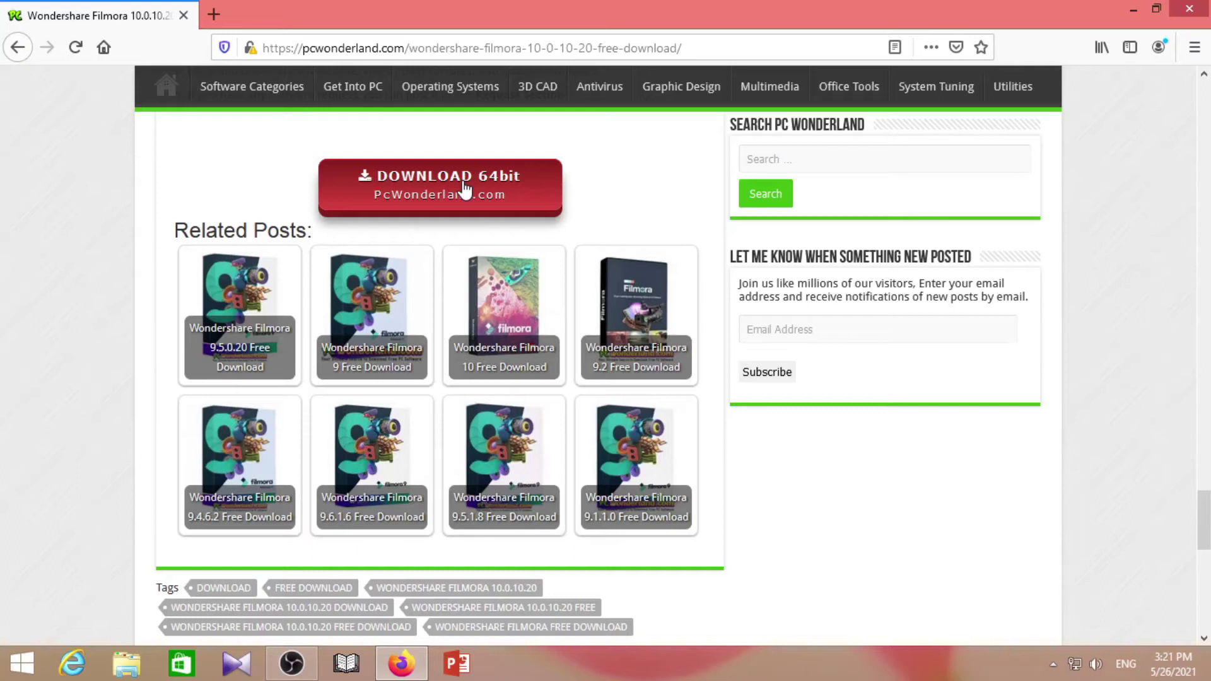
- Check the computer's system type in the Windows PC info and minimize the System window
mouse_move(1207, 678)
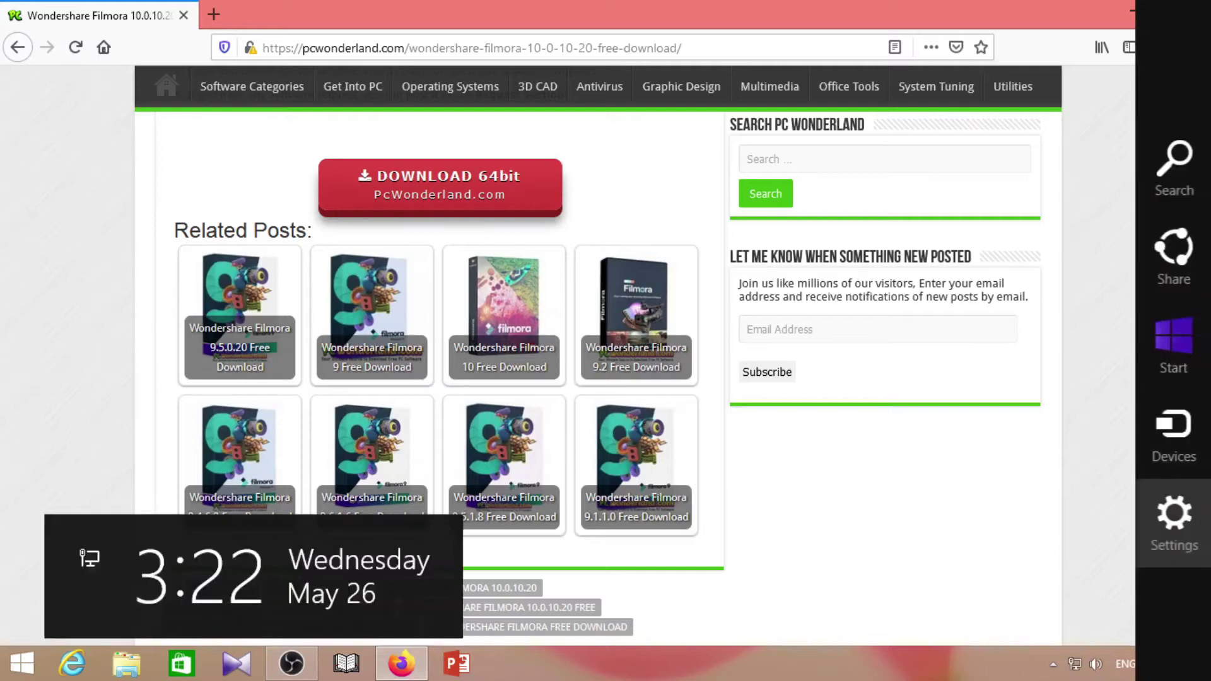
left_click(1190, 542)
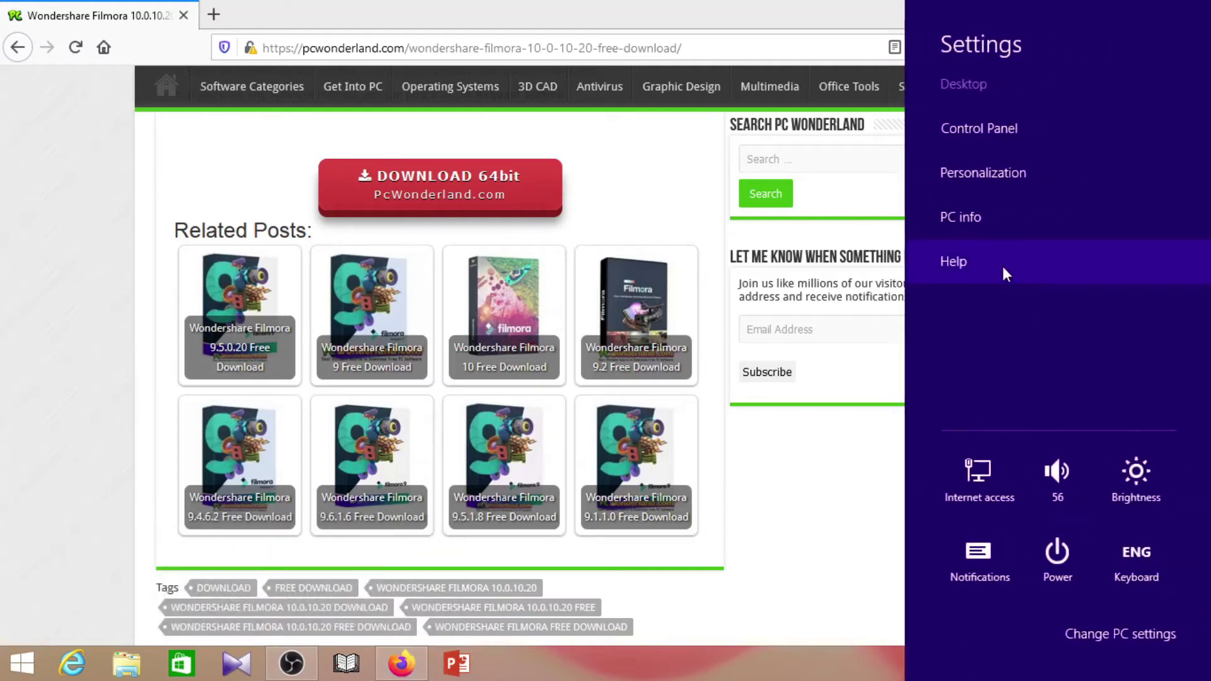
left_click(996, 233)
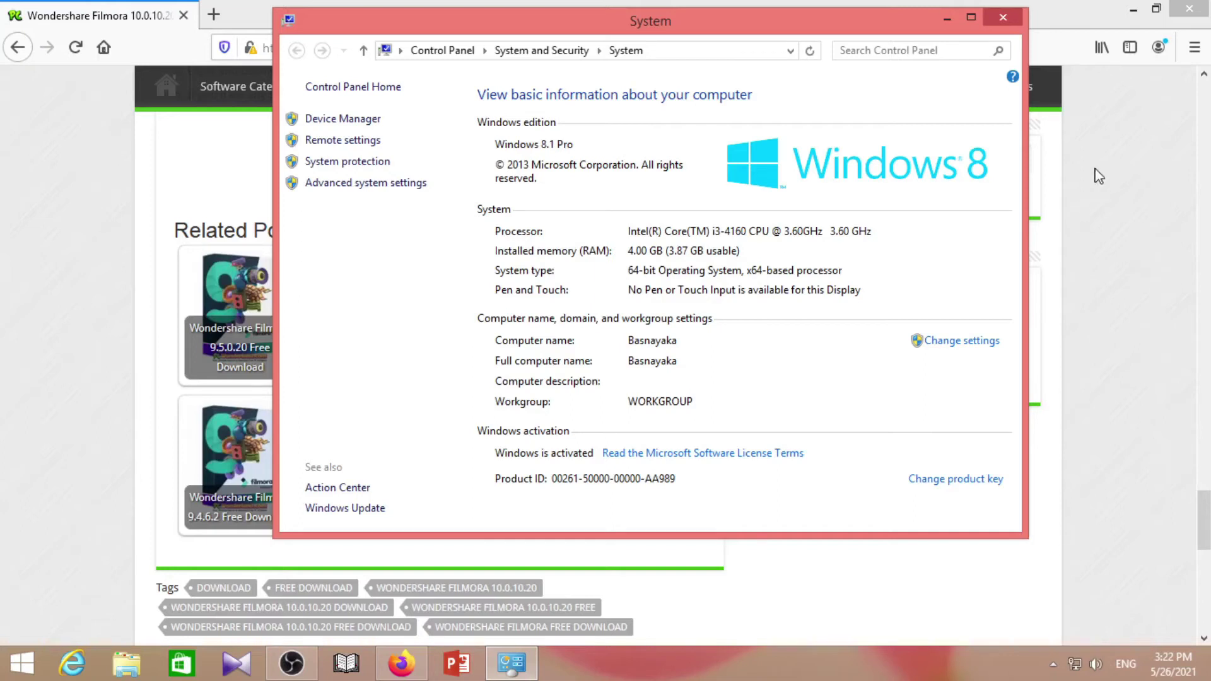
left_click(946, 18)
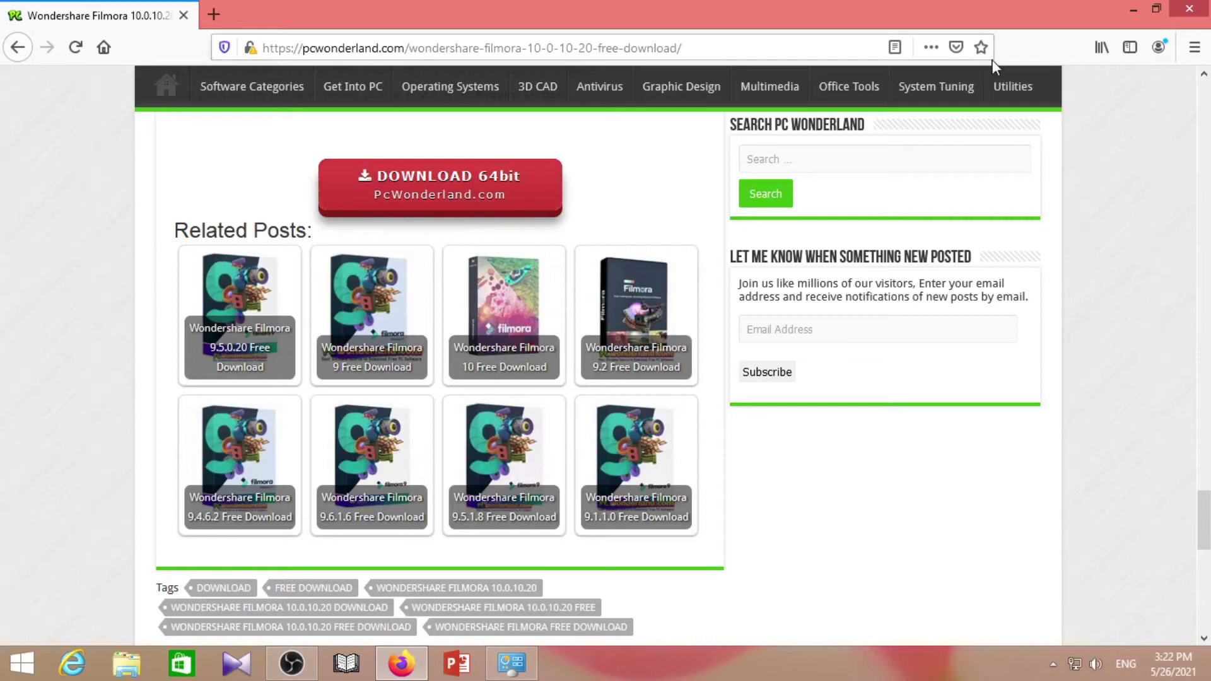
- Minimize the browser and open the PcWonderland.com_Wondershare_Filmora_X_10_x64 folder from the desktop in a maximized window
left_click(1133, 11)
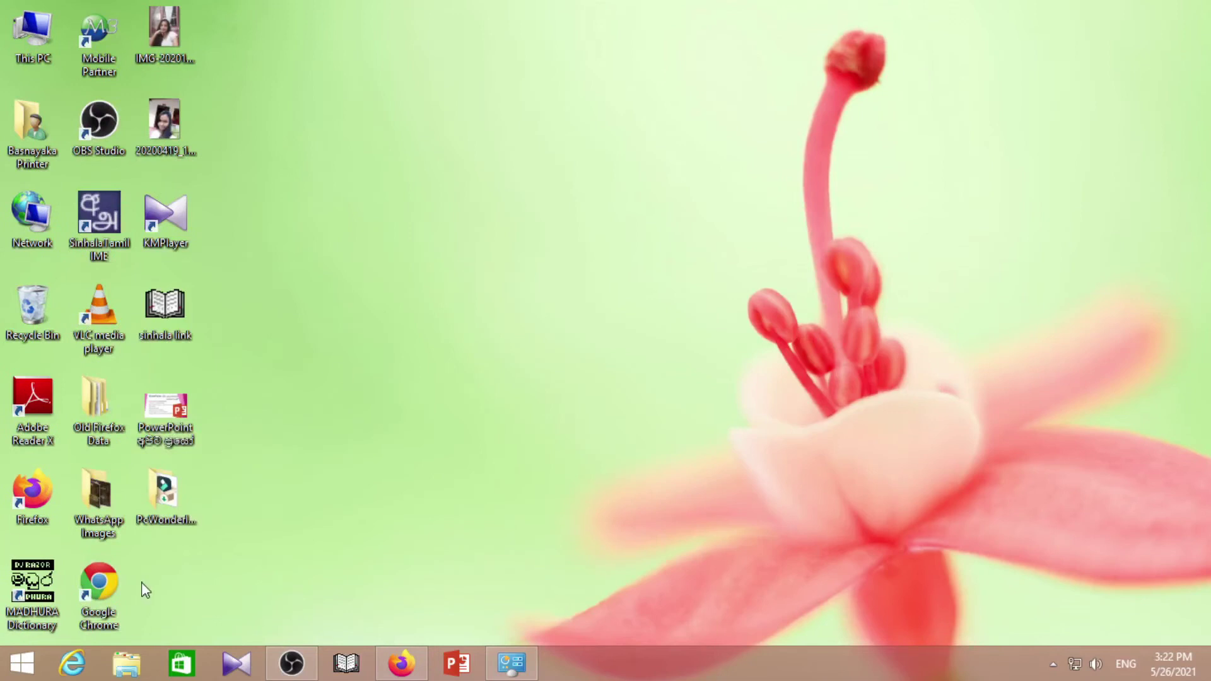
double_click(159, 510)
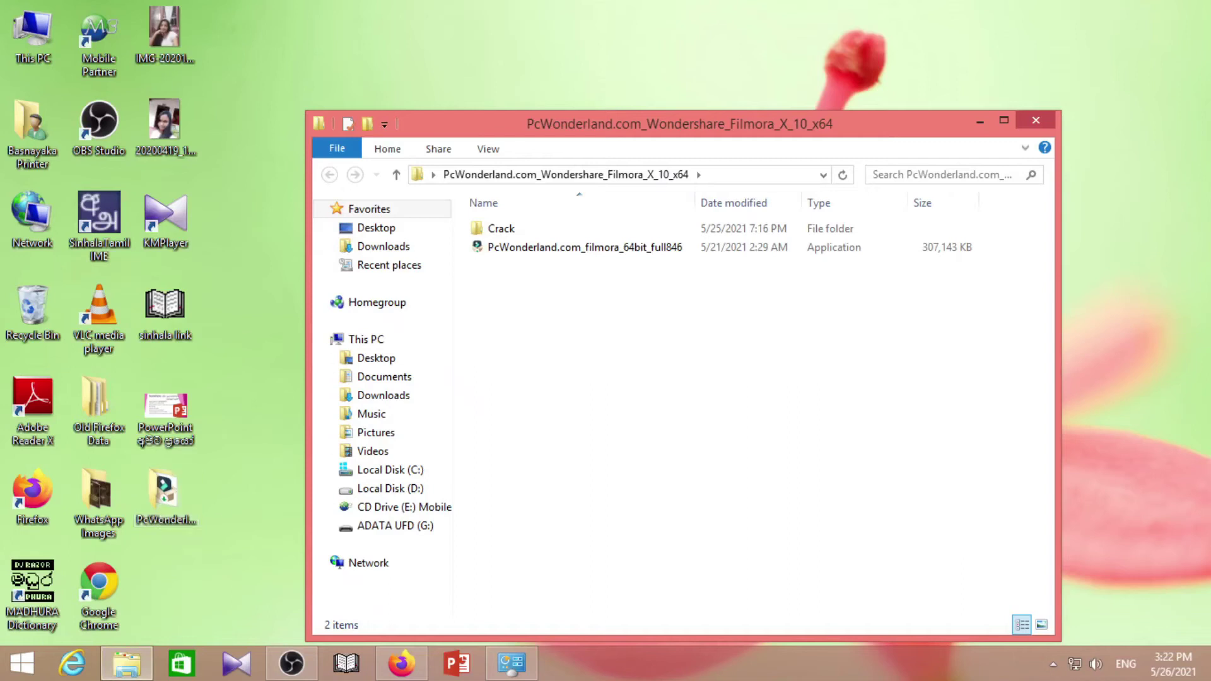
left_click(1036, 120)
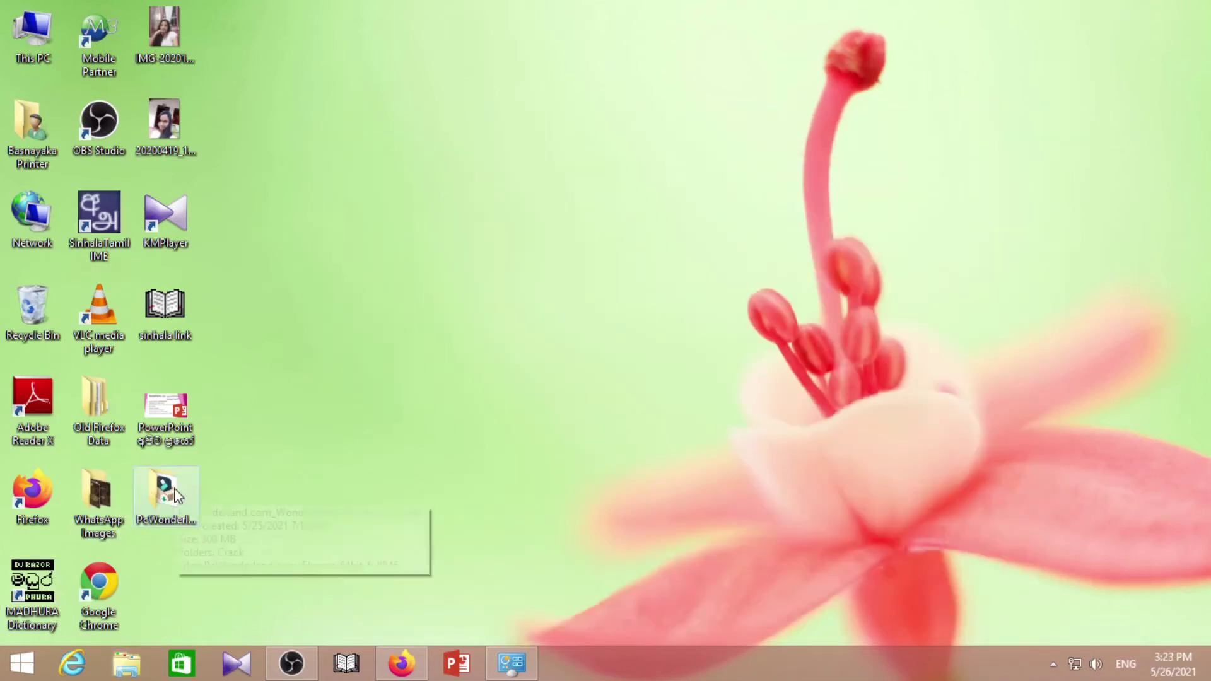
double_click(165, 504)
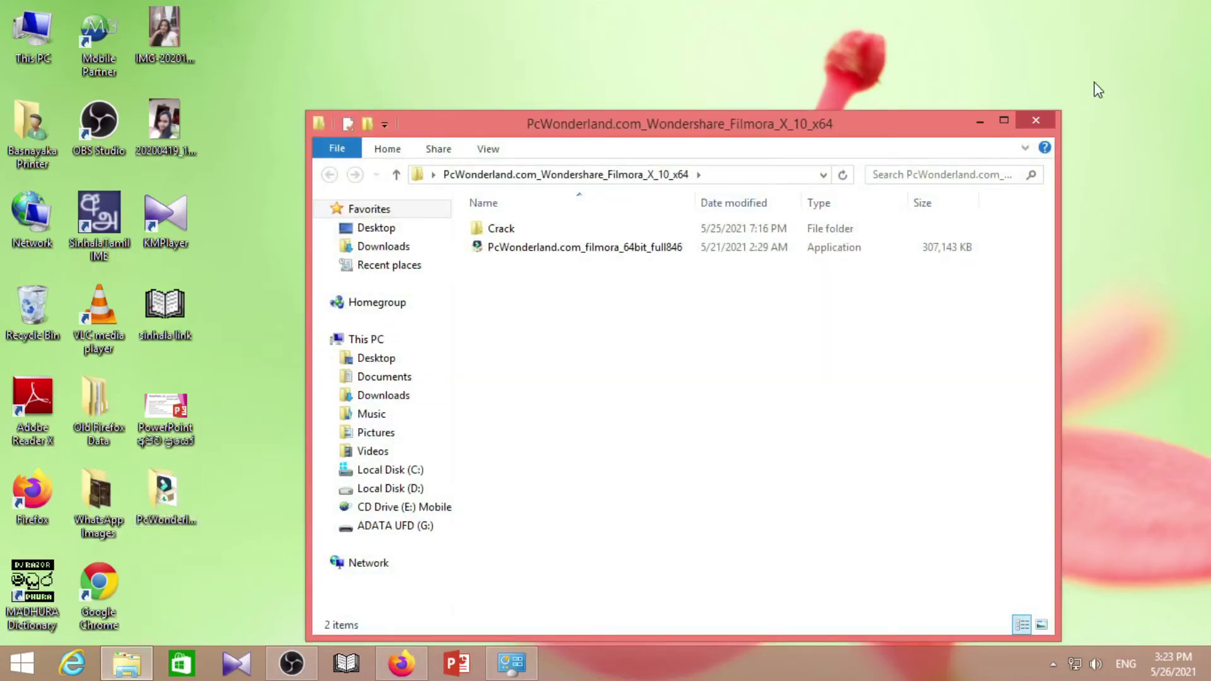
left_click(1003, 121)
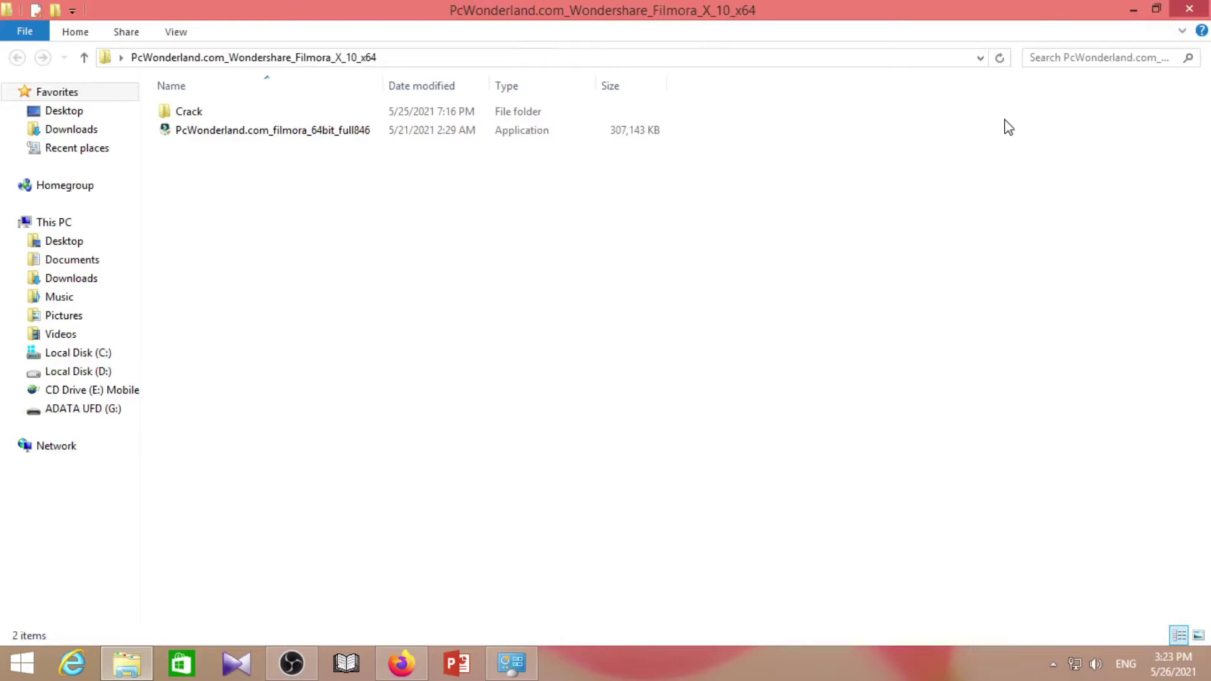
- Launch the PcWonderland.com_filmora_64bit_full846 installer with English as the setup language
left_click(207, 133)
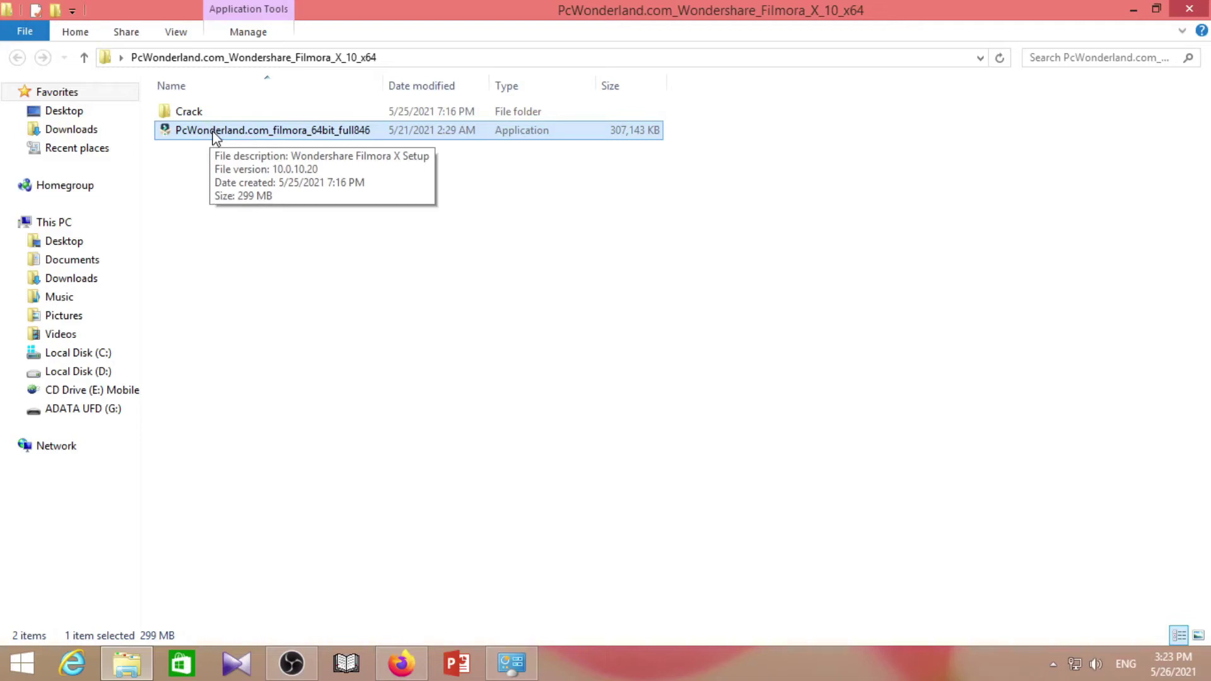
double_click(217, 130)
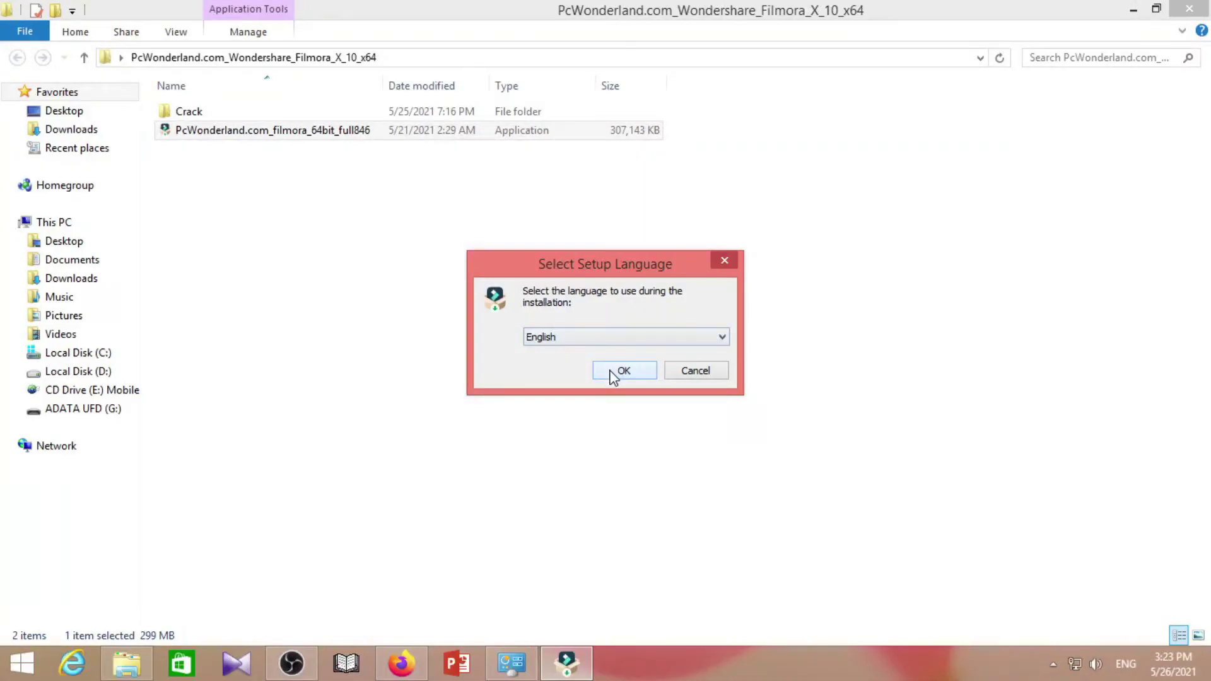
left_click(615, 375)
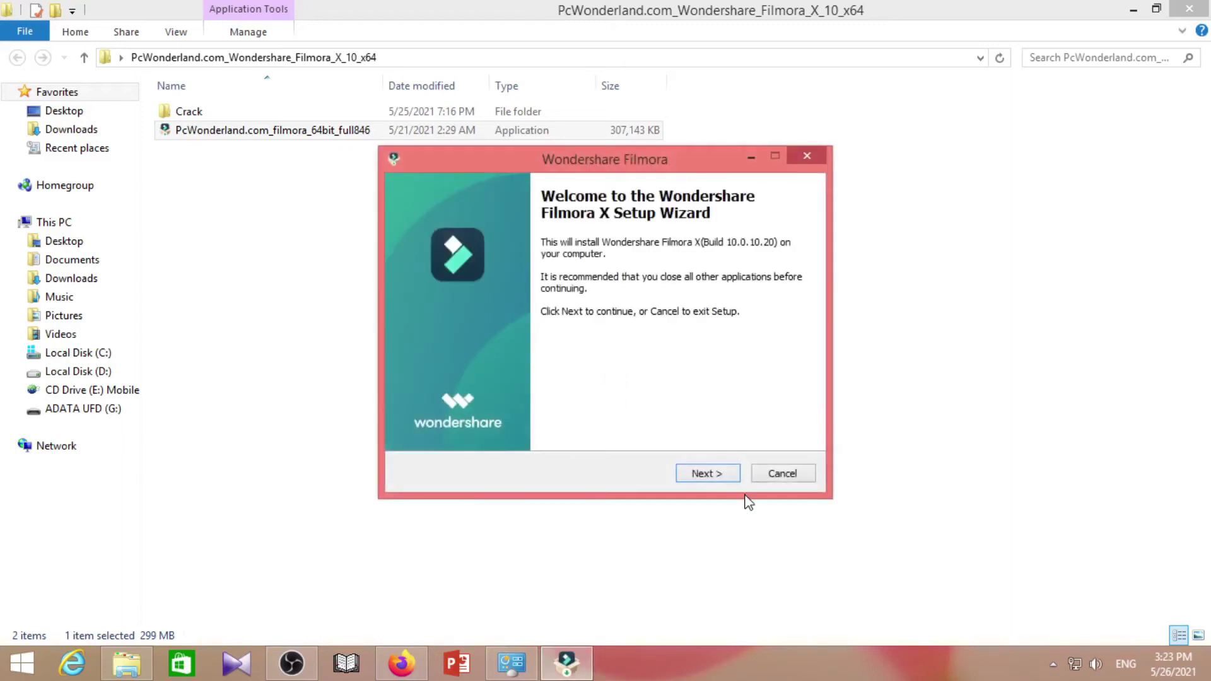
- Accept the license agreement and install Wondershare Filmora X into C:\Program Files\Wondershare\Wondershare Filmora
left_click(702, 471)
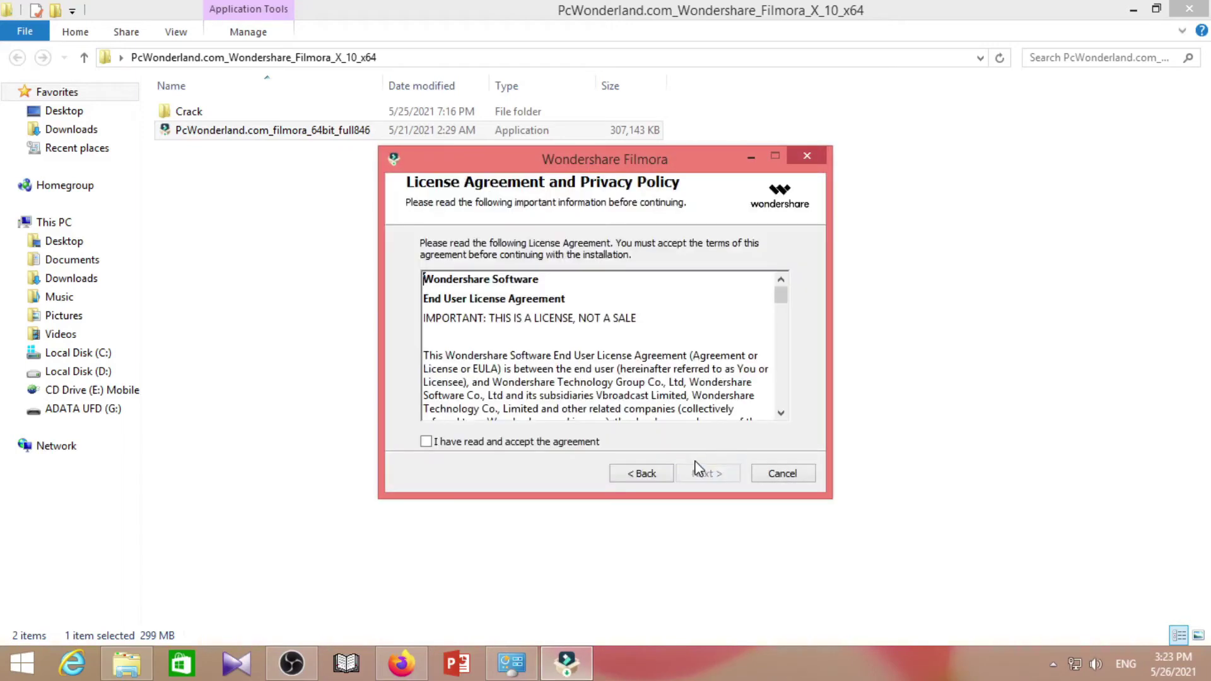
scroll(565, 369, "down", 15)
scroll(421, 420, "down", 15)
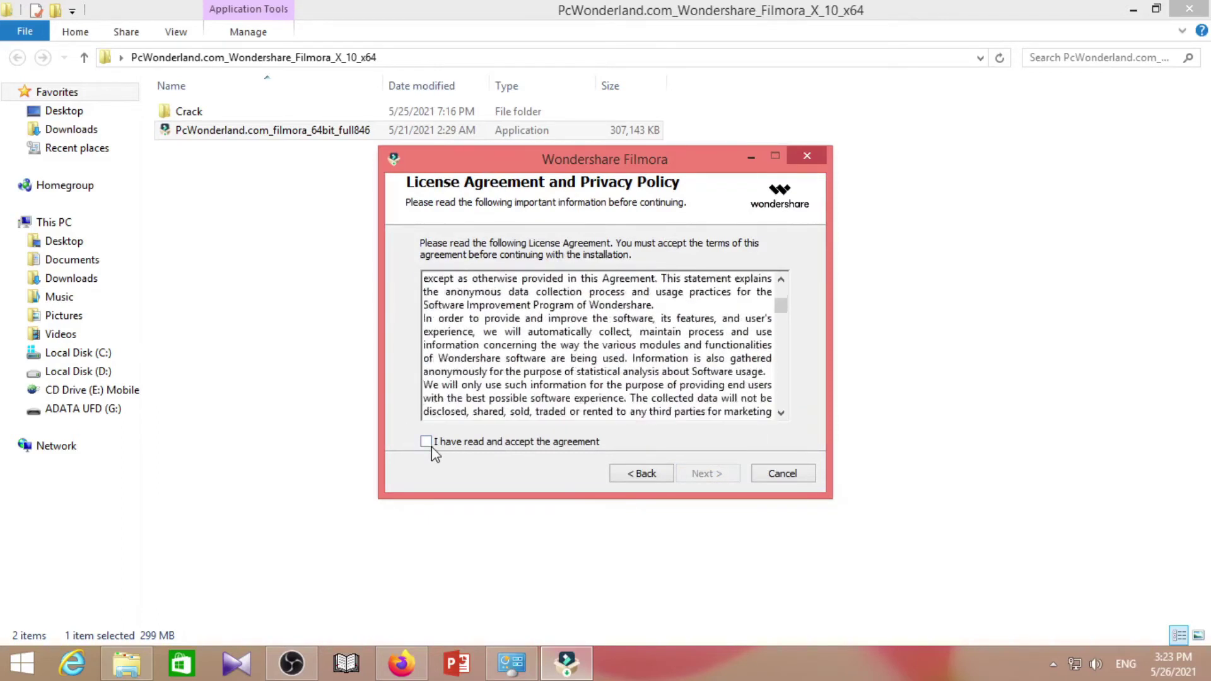
left_click(426, 441)
left_click(705, 473)
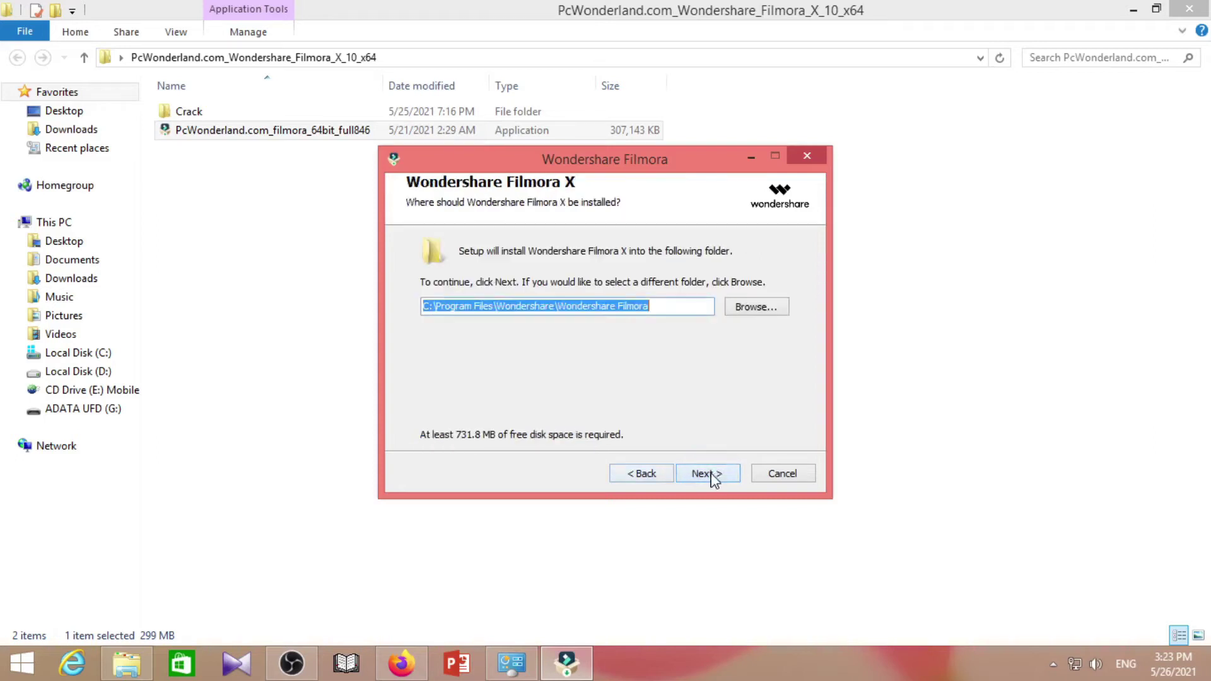
left_click(707, 474)
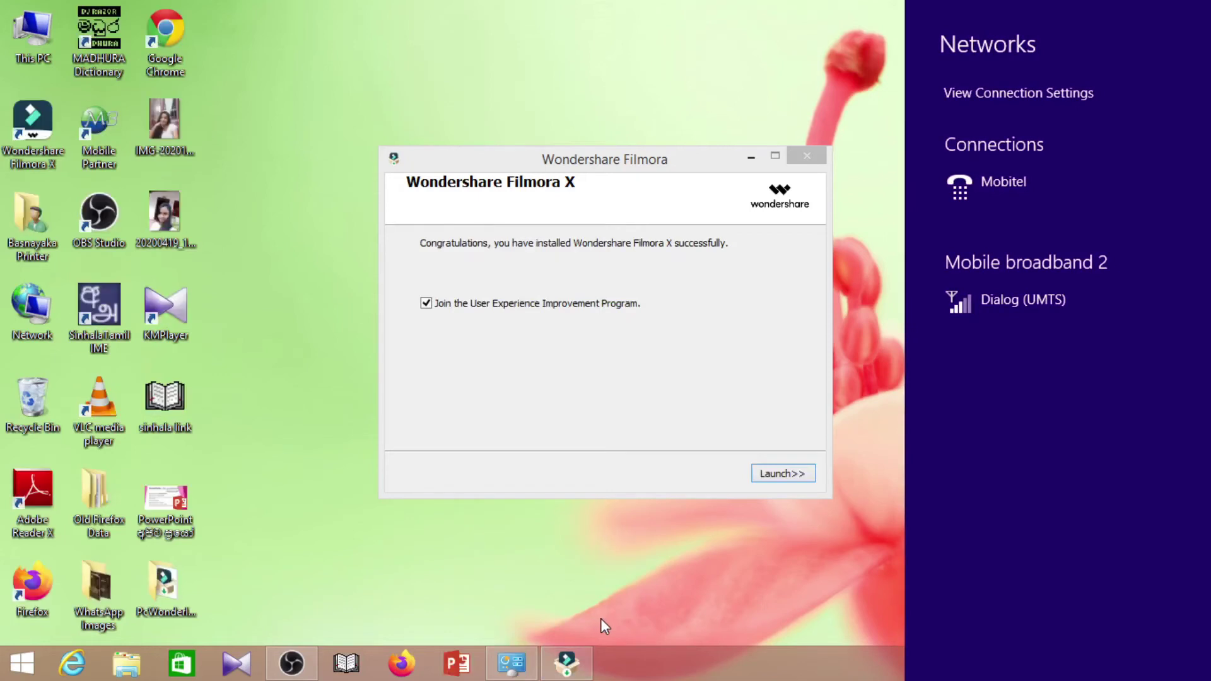
- Finish the setup wizard, start Wondershare Filmora X and dismiss its offline notice
left_click(596, 581)
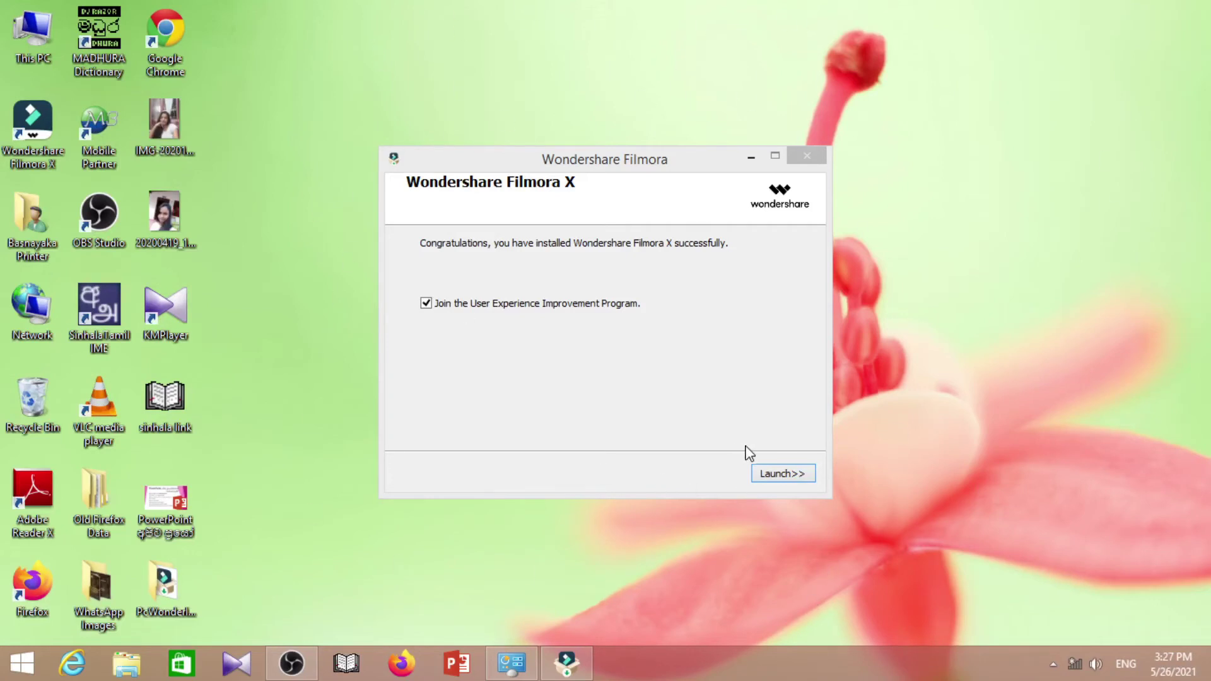
left_click(786, 478)
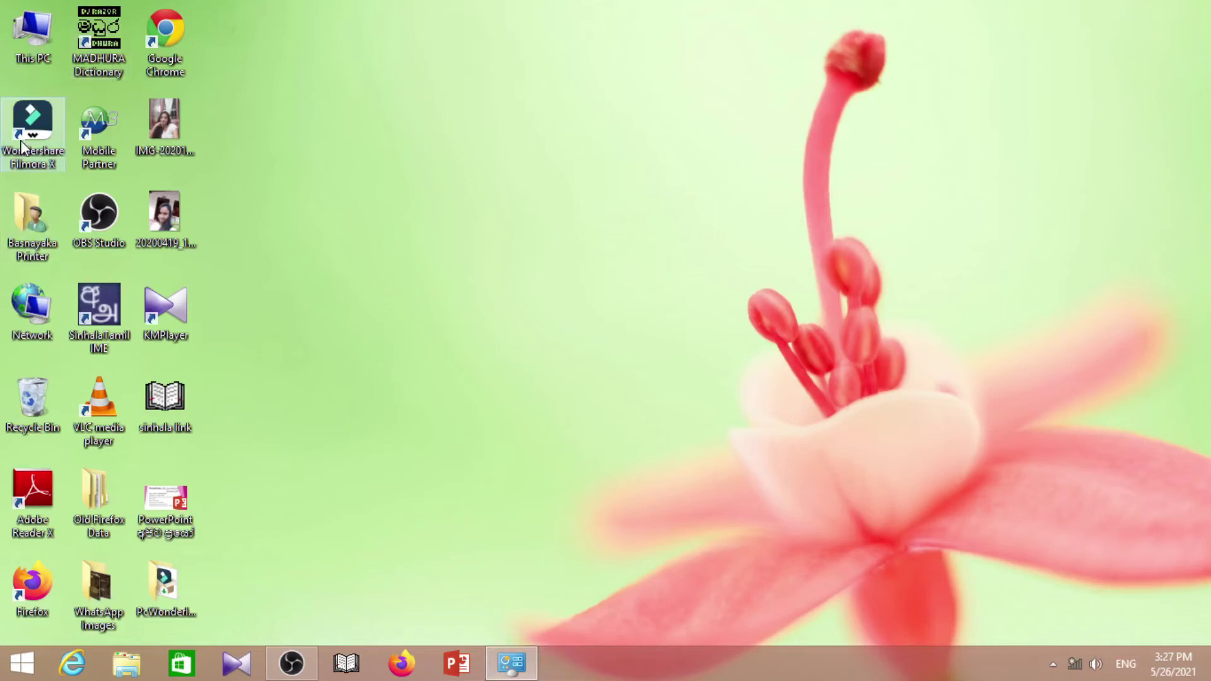
left_click(49, 131)
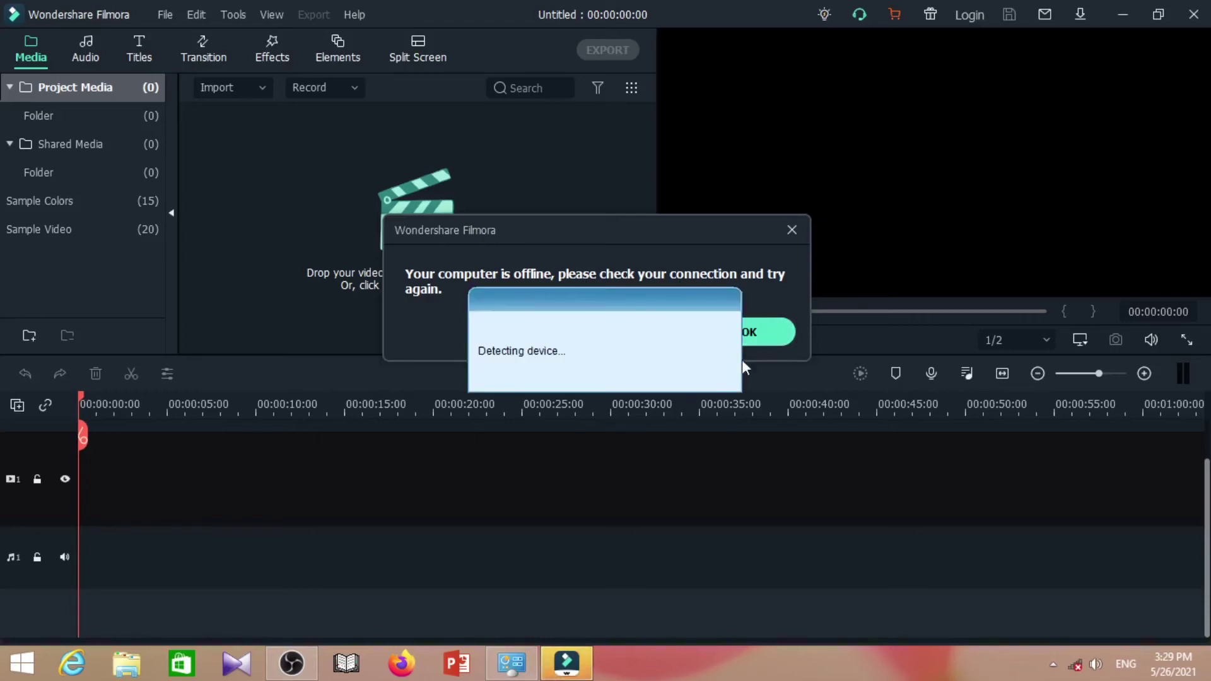
left_click(754, 336)
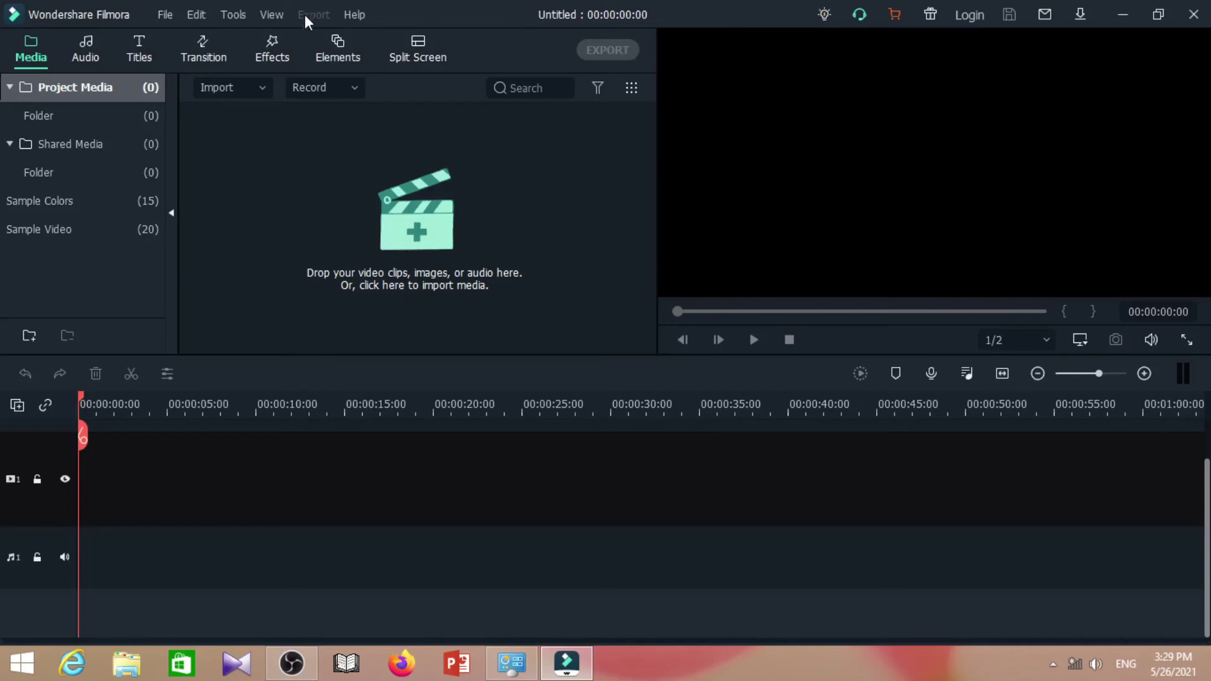
- View the Wondershare Filmora X activation sign-in dialog, dismiss it and exit Filmora
left_click(359, 14)
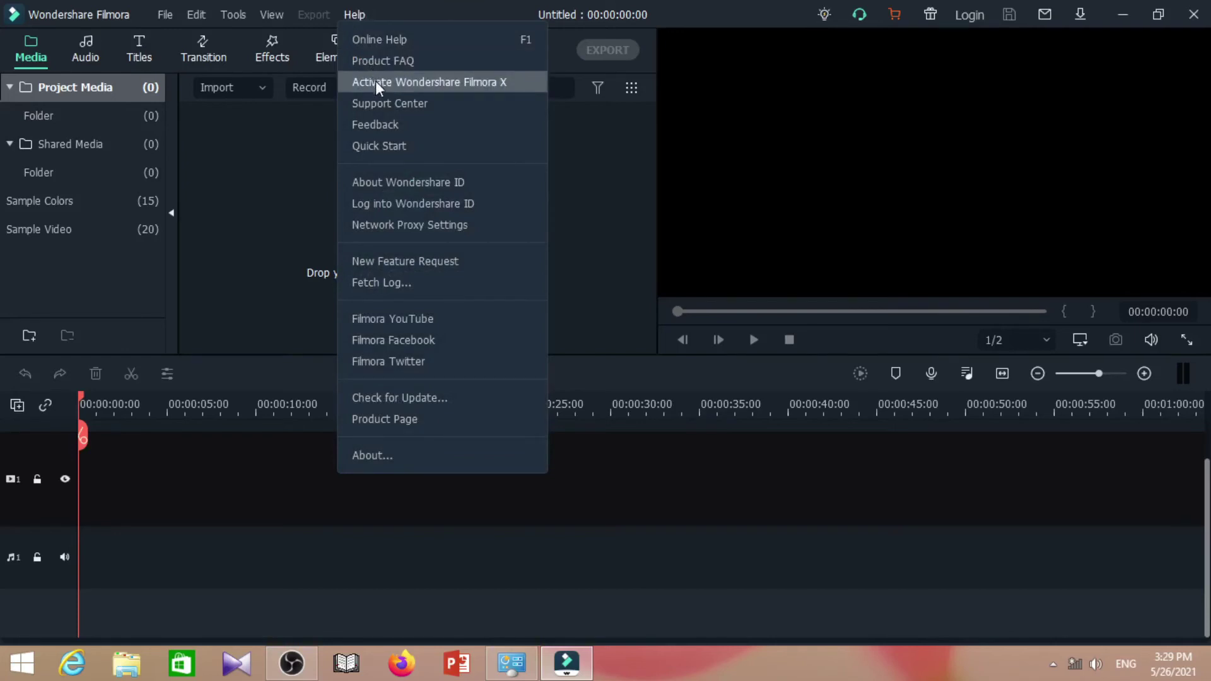
left_click(475, 83)
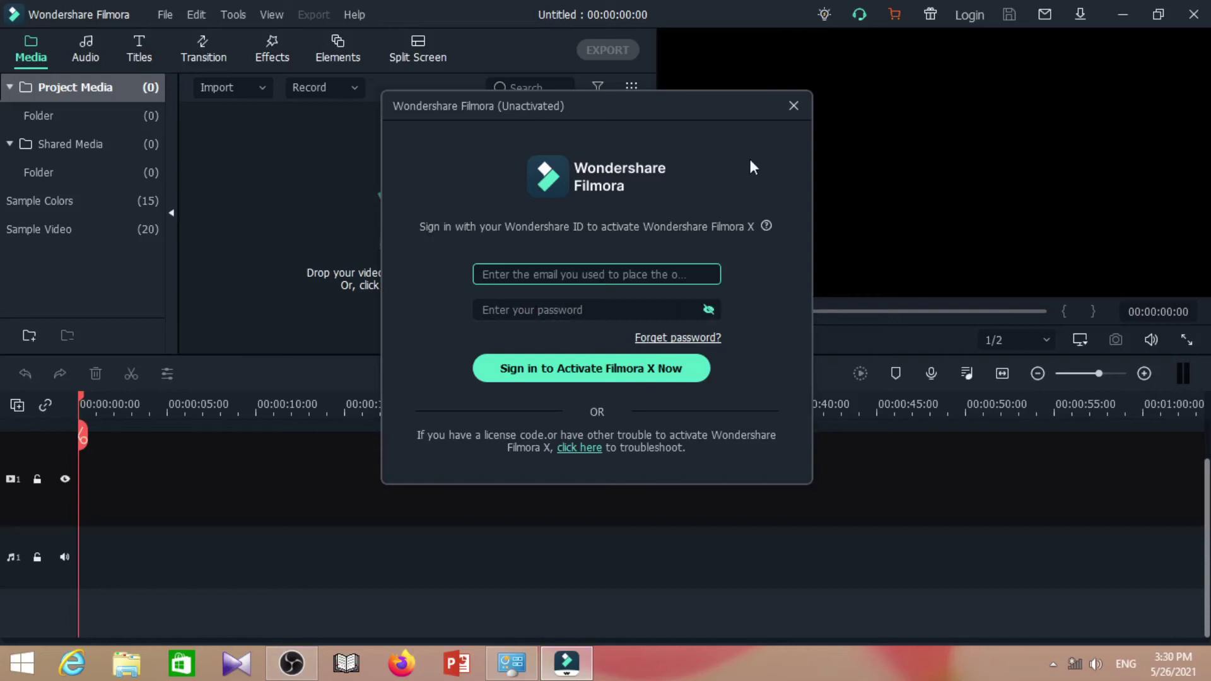
left_click(797, 105)
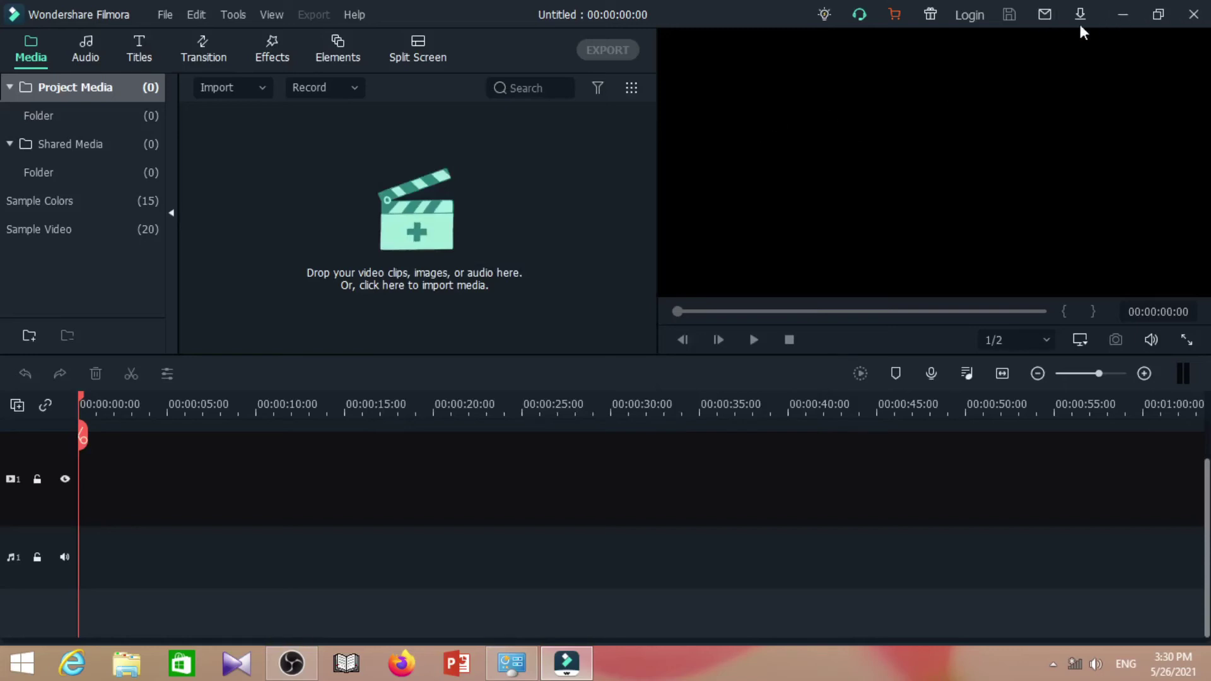
left_click(1193, 13)
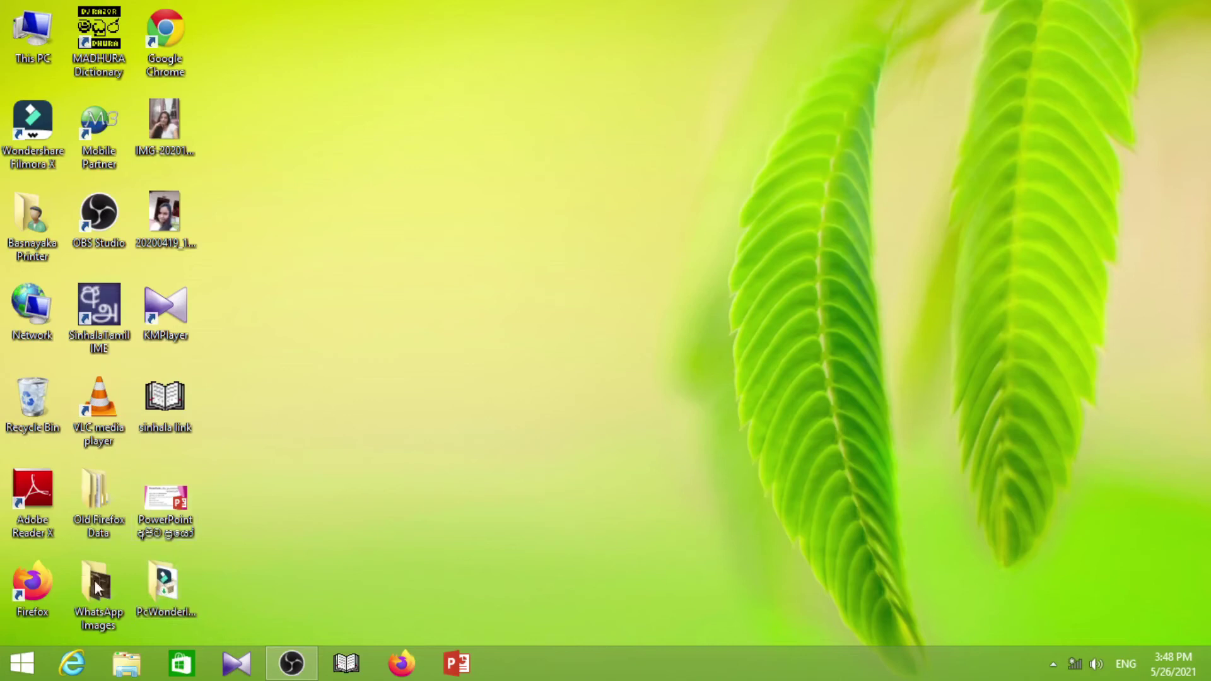
- Run Hosts Patcher from the Crack subfolder of the Filmora X download folder on the desktop
double_click(159, 581)
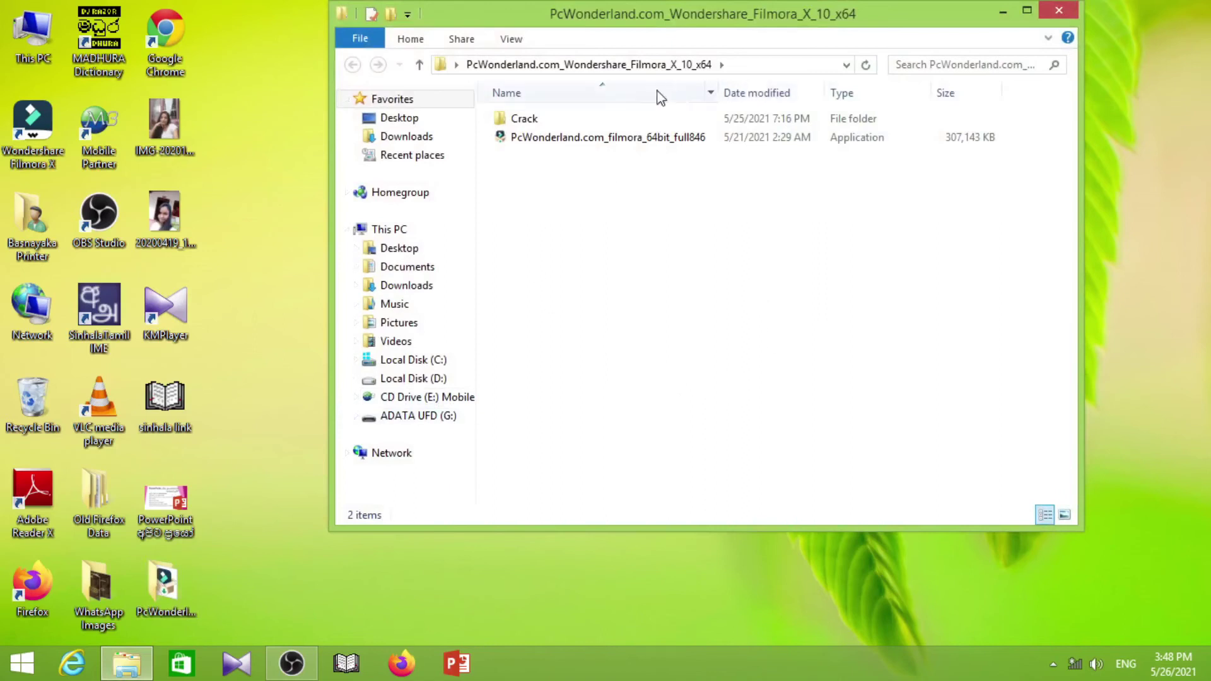
double_click(623, 121)
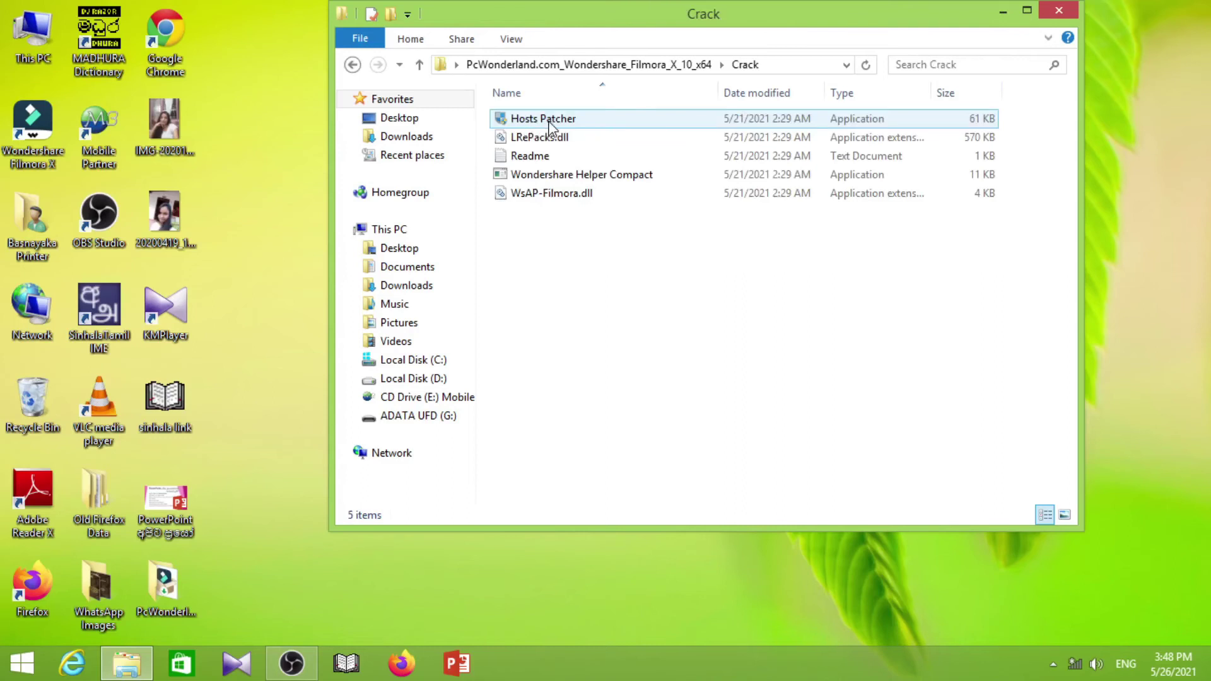
double_click(613, 121)
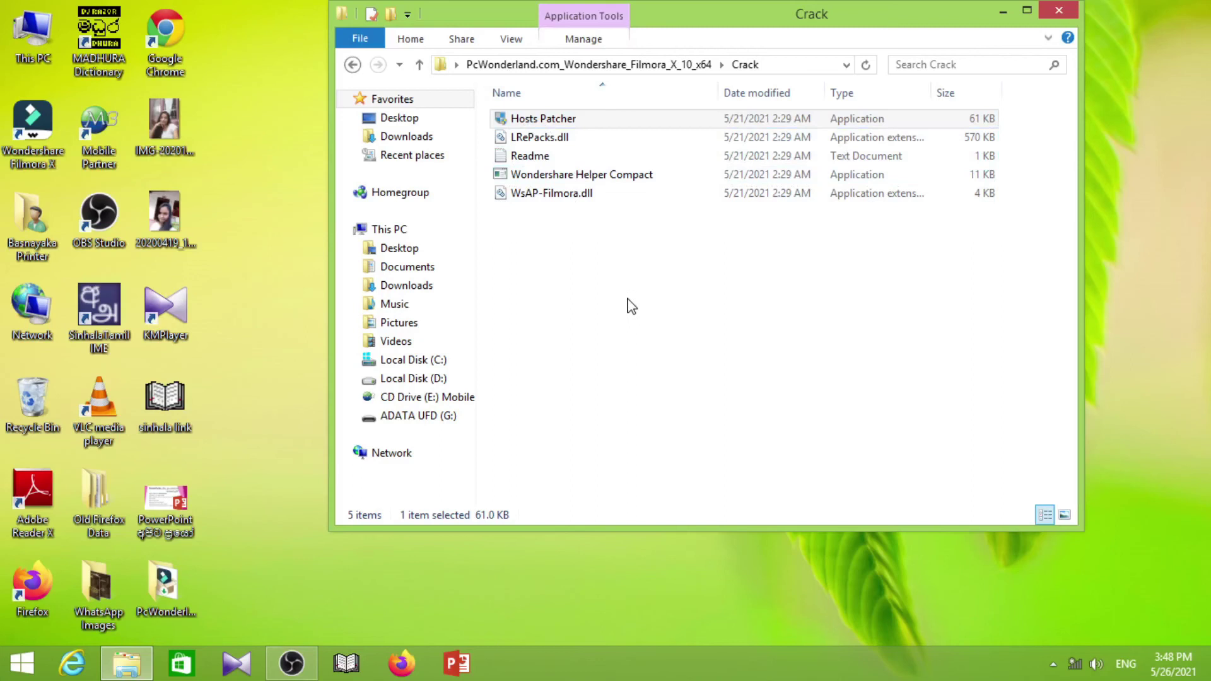
left_click(630, 304)
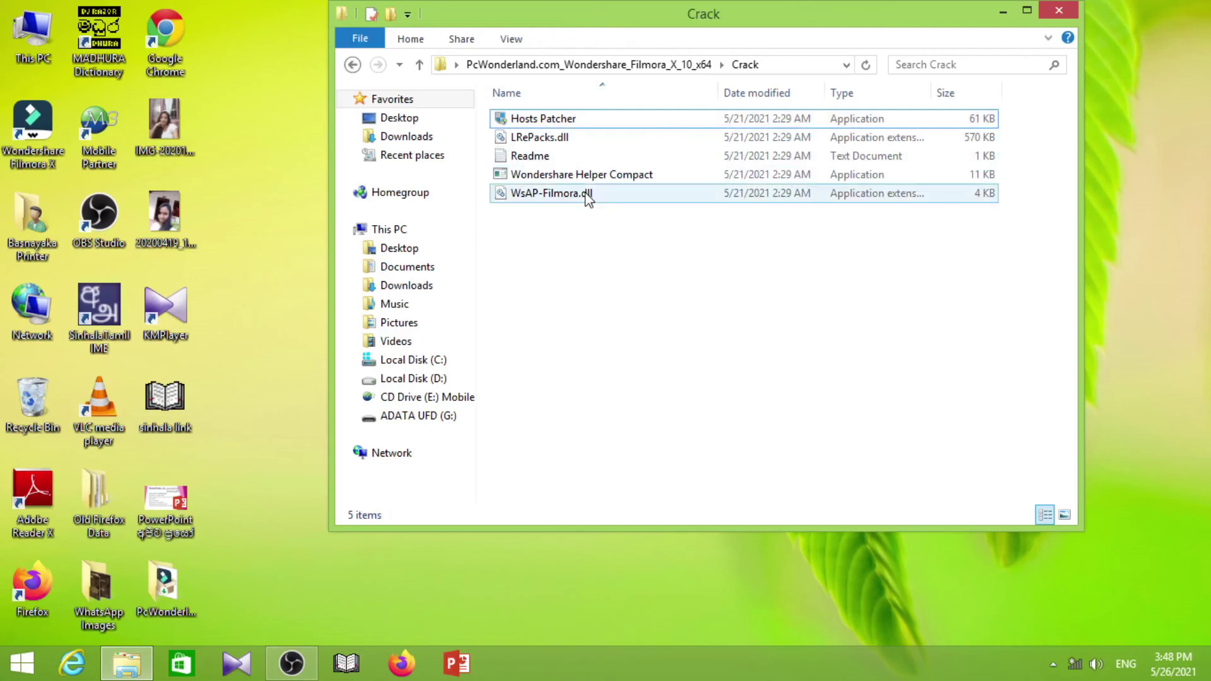
- Look over the LRePacks.dll and WsAP-Filmora.dll files in the Crack folder and open the Readme to read its instructions
left_click(575, 140)
left_click(535, 140)
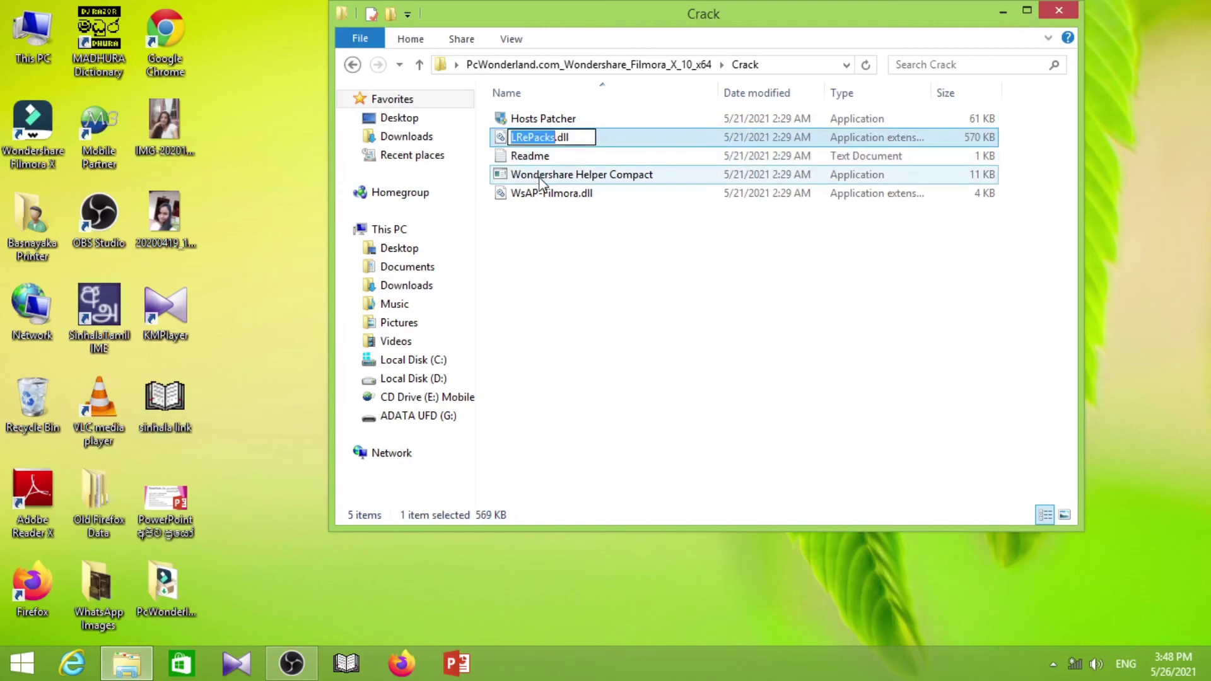
left_click(541, 181)
left_click(548, 199)
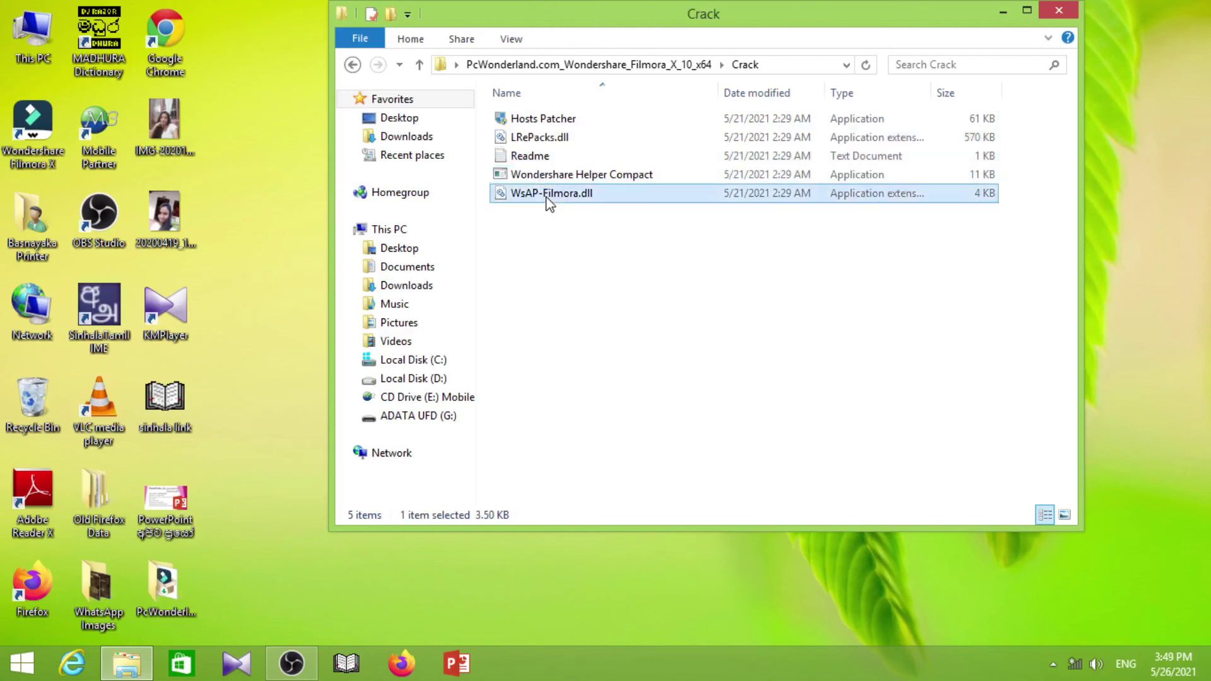
double_click(543, 158)
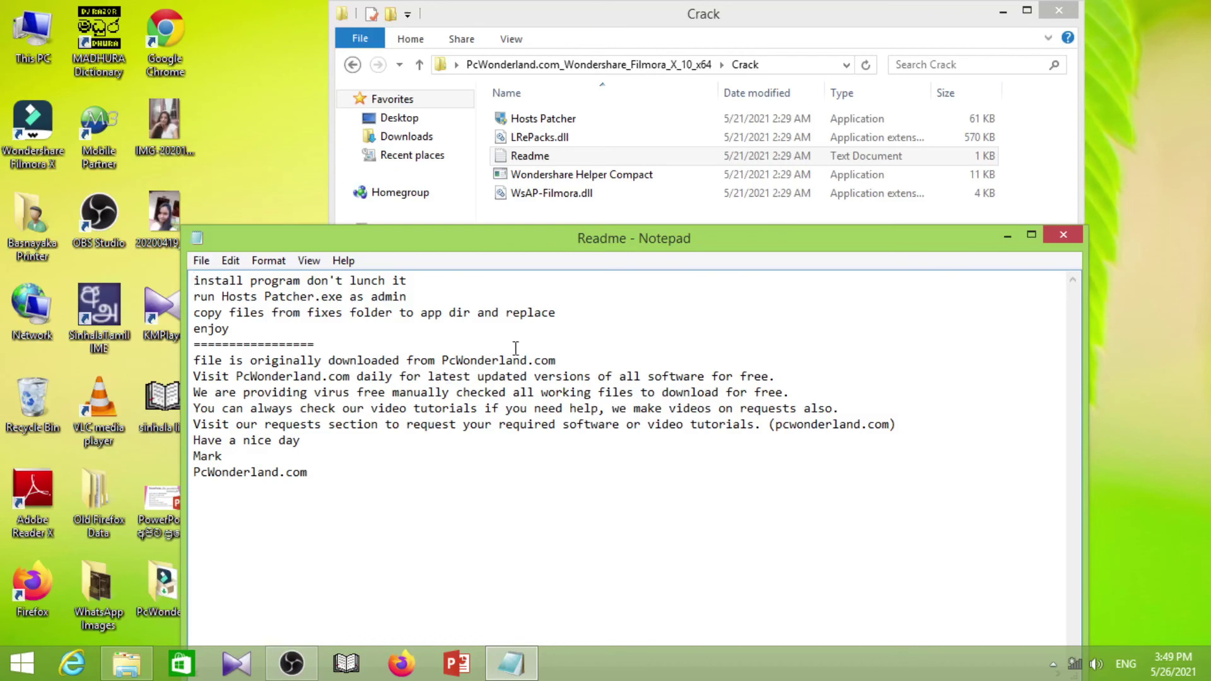
- Close the Readme and copy LRePacks.dll, Wondershare Helper Compact and WsAP-Filmora.dll from the Crack folder
left_click(1071, 236)
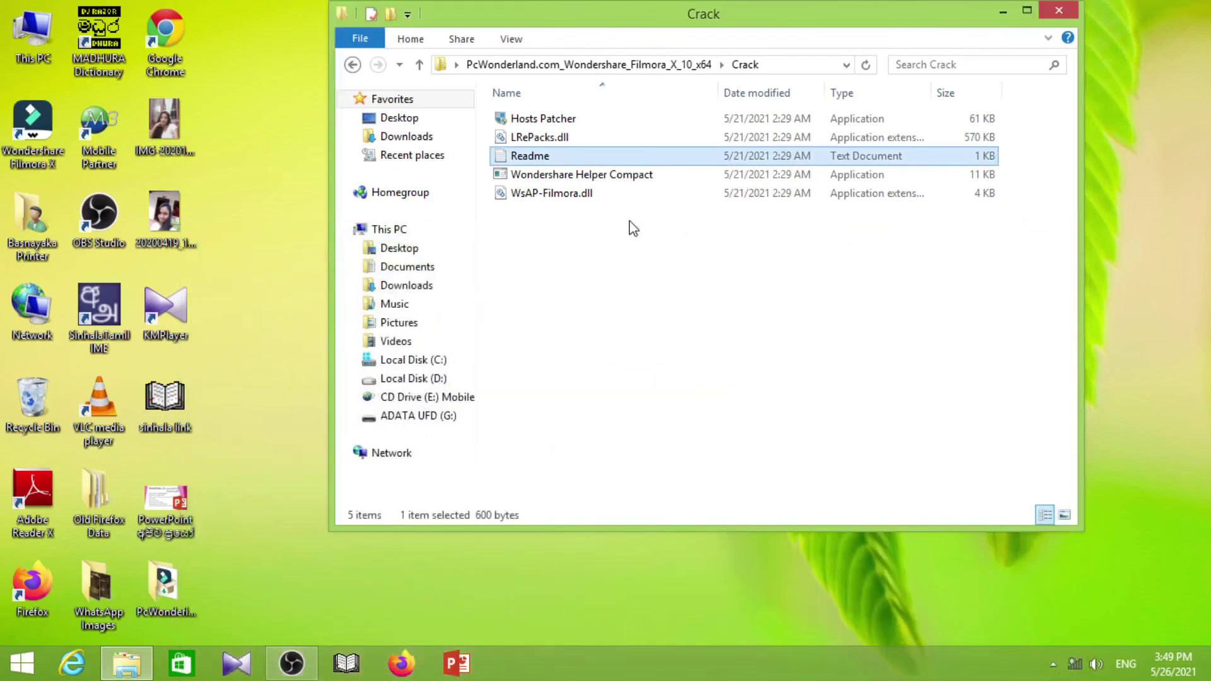
left_click(565, 194)
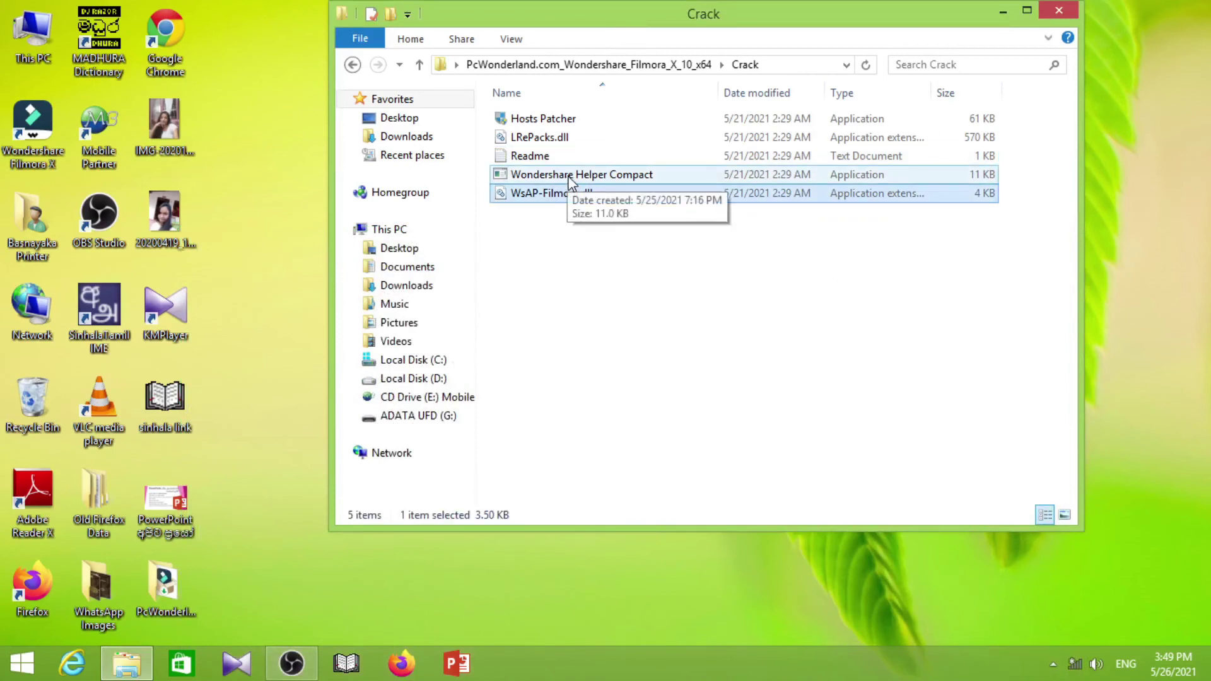
left_click(569, 176, "ctrl")
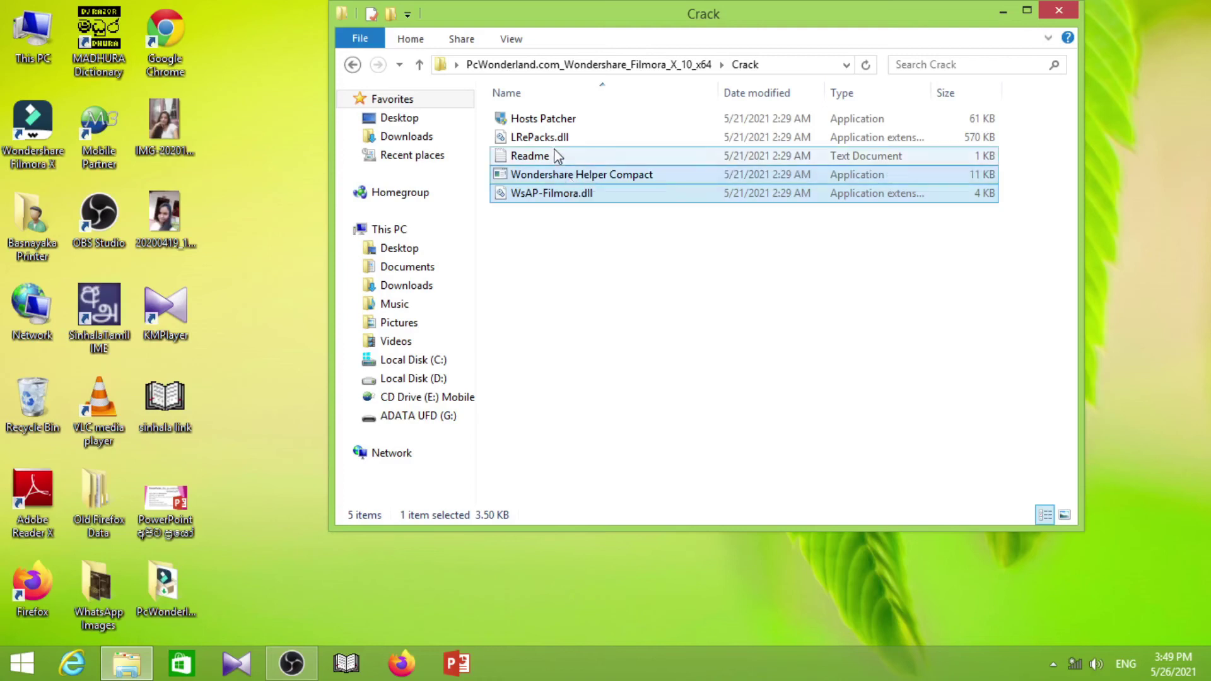
left_click(543, 137, "ctrl")
right_click(552, 140)
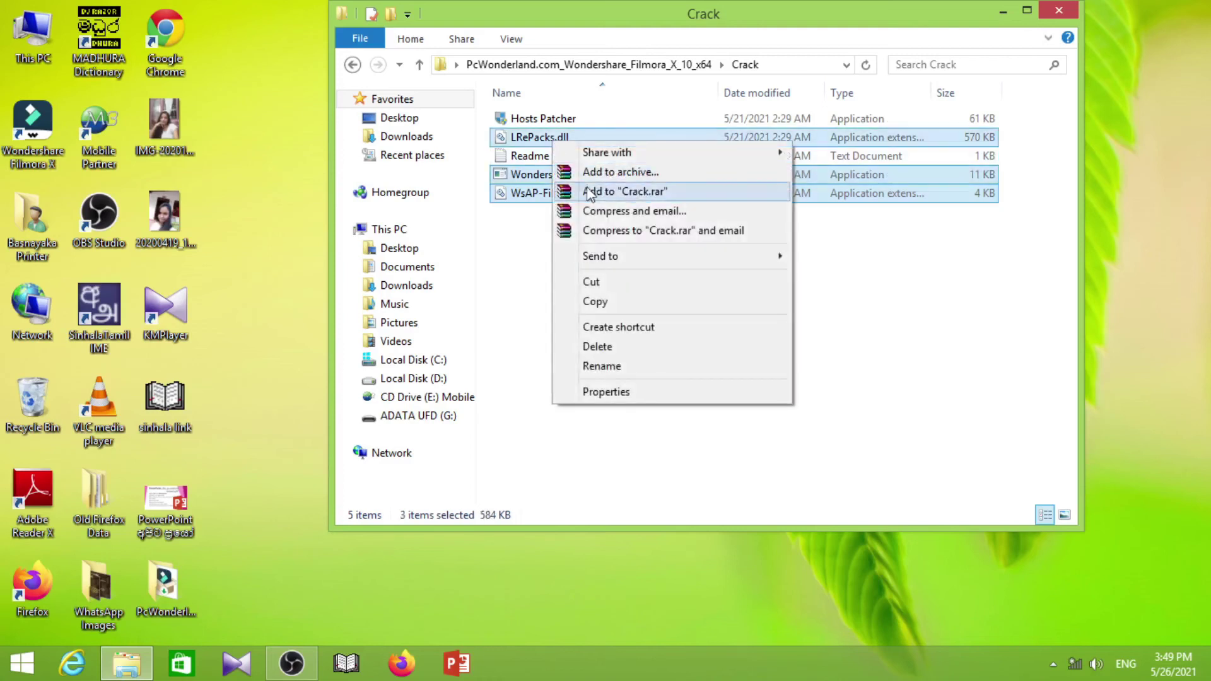
left_click(642, 304)
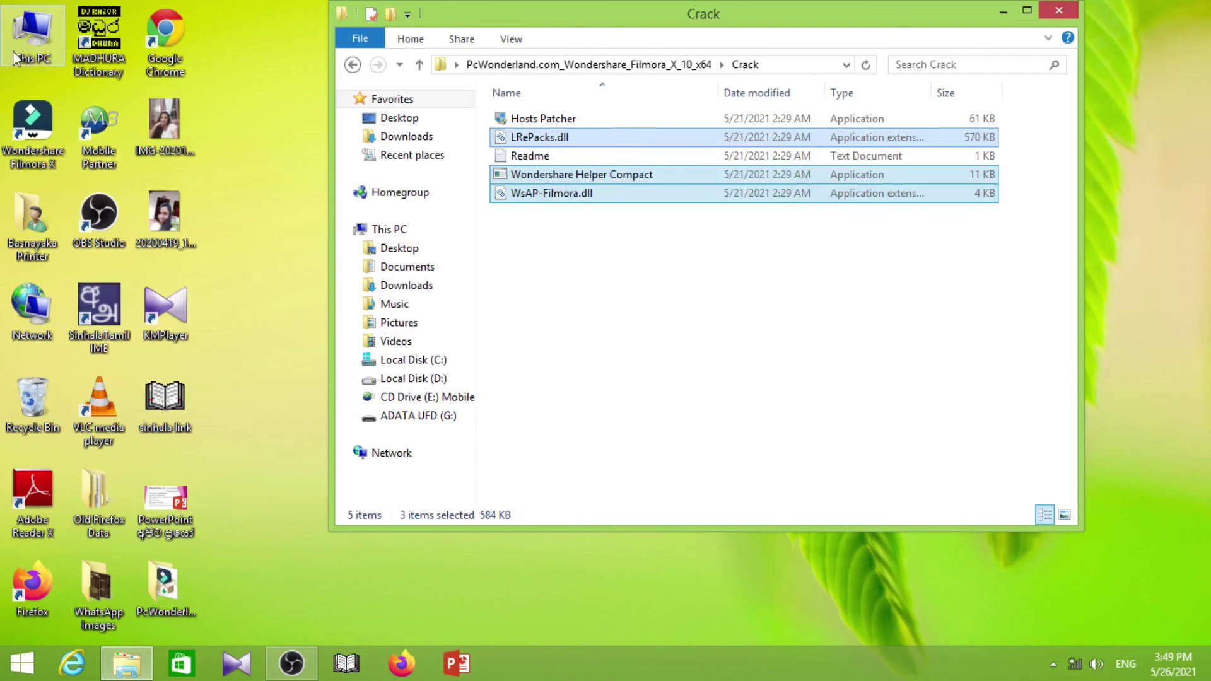
- Open the Wondershare Filmora installation folder under Program Files\Wondershare on Local Disk (C:)
double_click(41, 41)
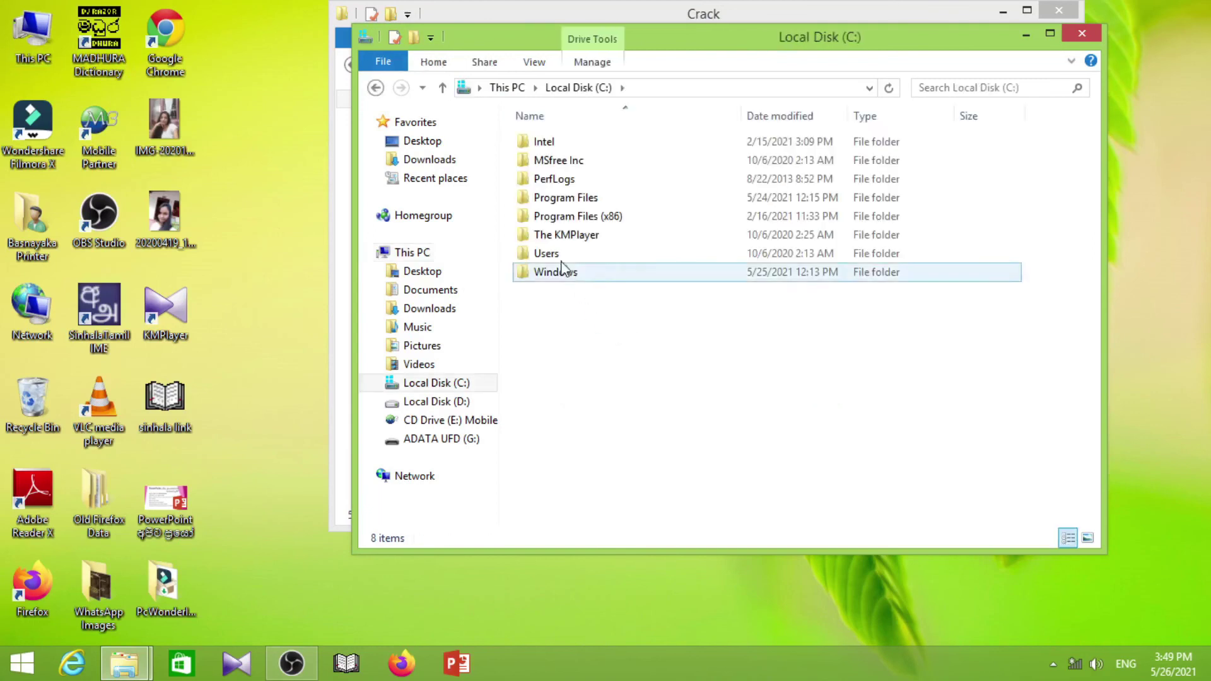
double_click(579, 203)
left_click(595, 442)
double_click(596, 443)
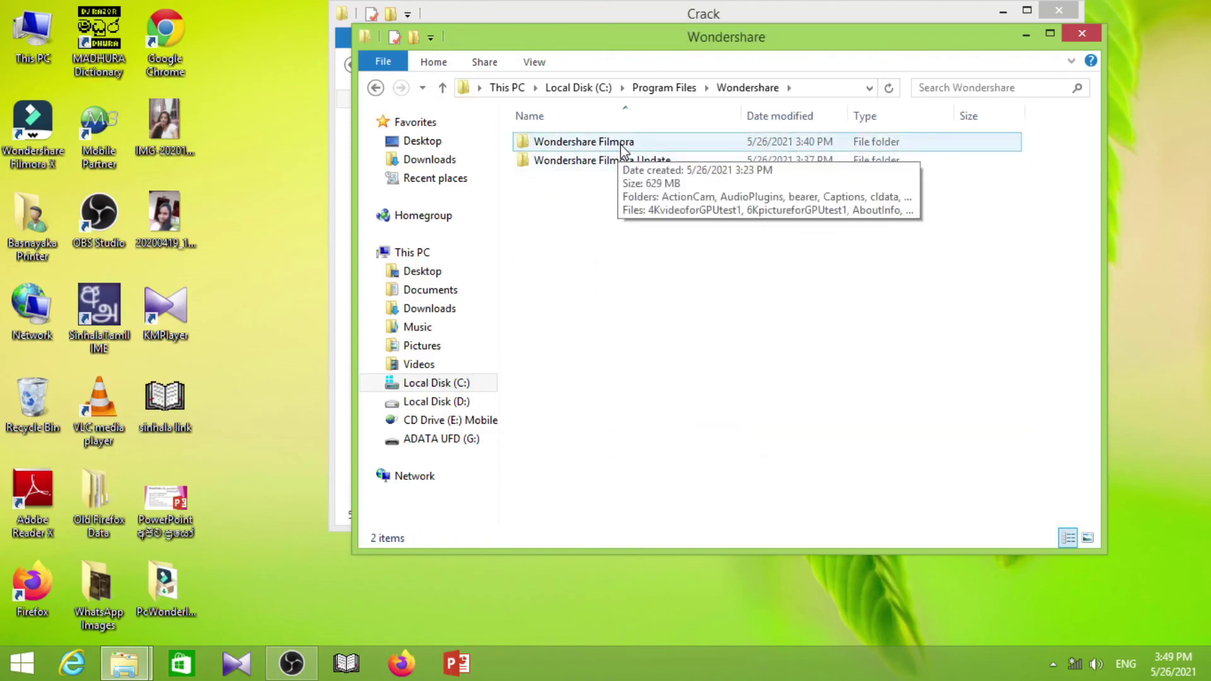
double_click(598, 145)
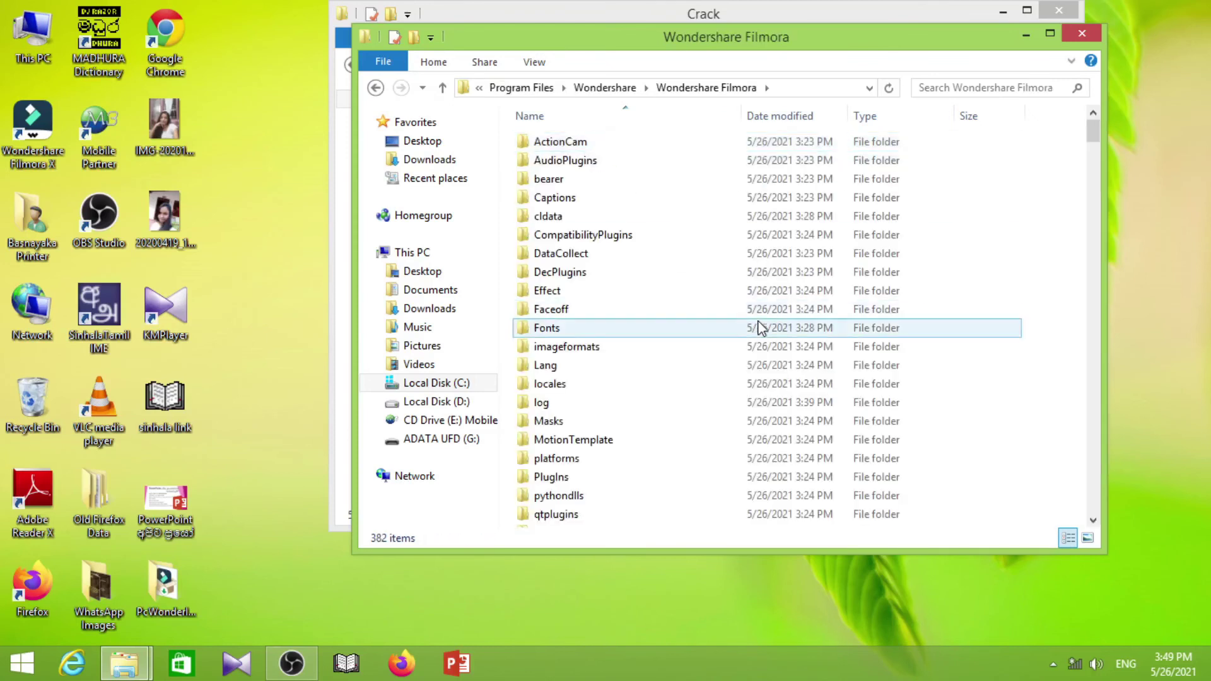
- Paste the three copied files into the Wondershare Filmora folder, replacing the files with the same names
scroll(784, 373, "down", 15)
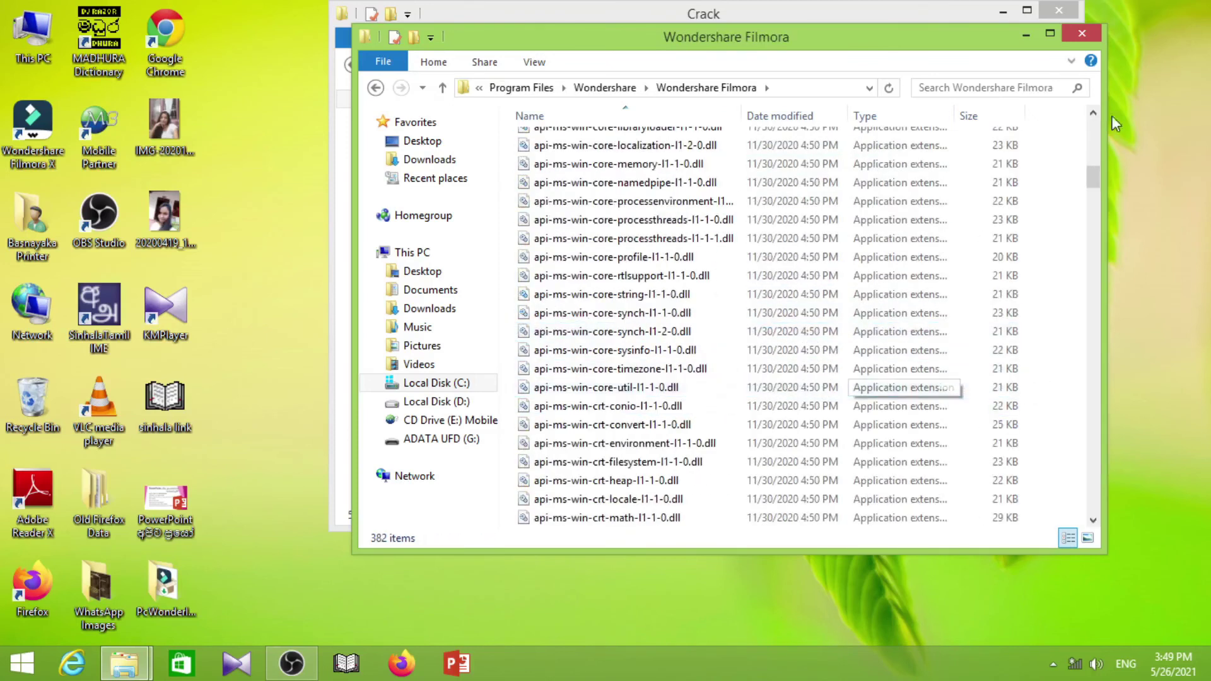
left_click(1050, 33)
right_click(993, 341)
left_click(1047, 461)
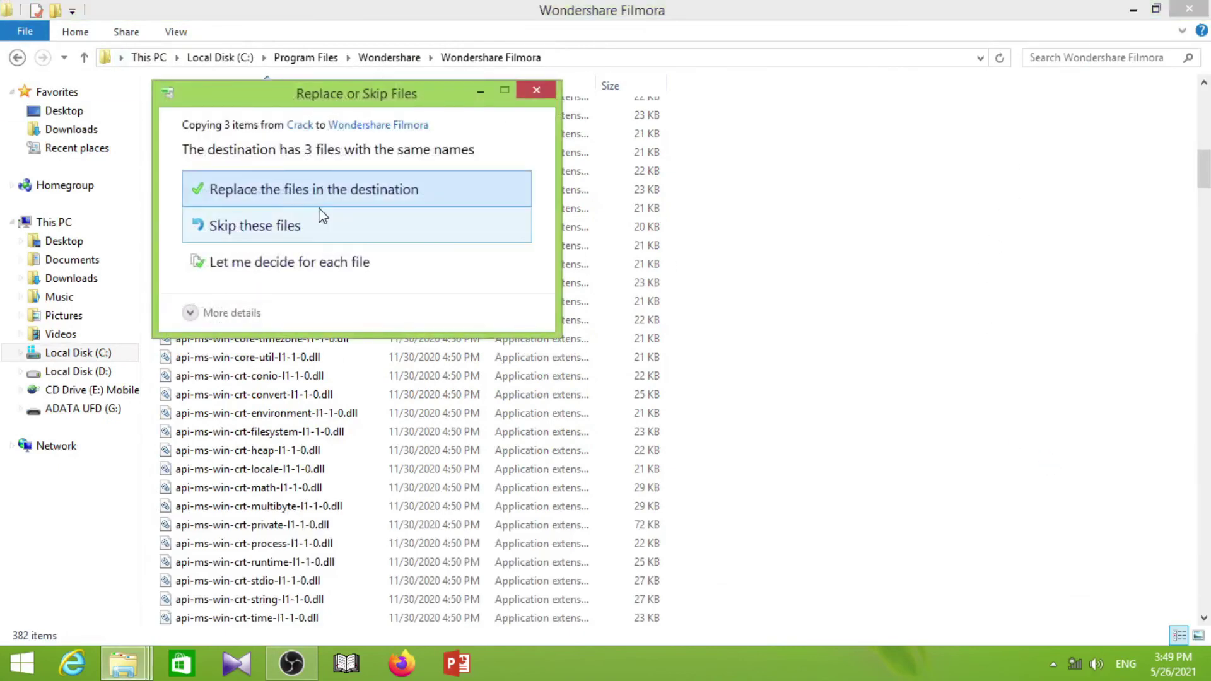
left_click(278, 192)
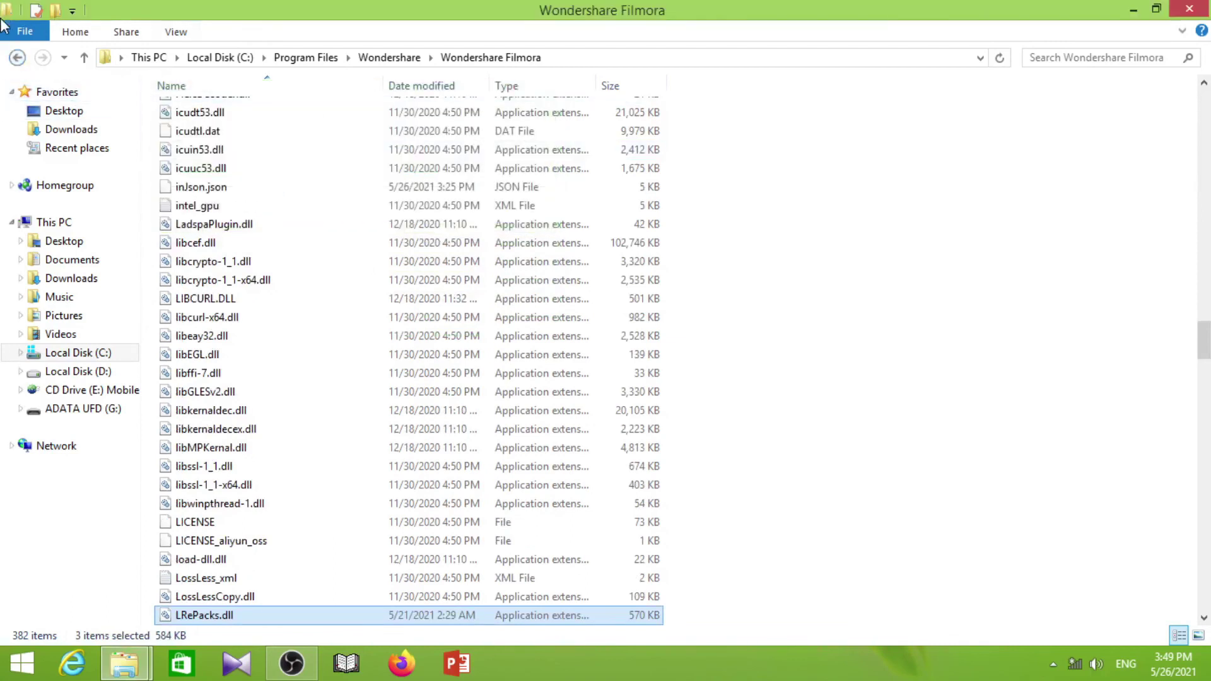
- Paste the same three files into the neighbouring Wondershare Filmora Update folder, replacing the existing ones
left_click(17, 57)
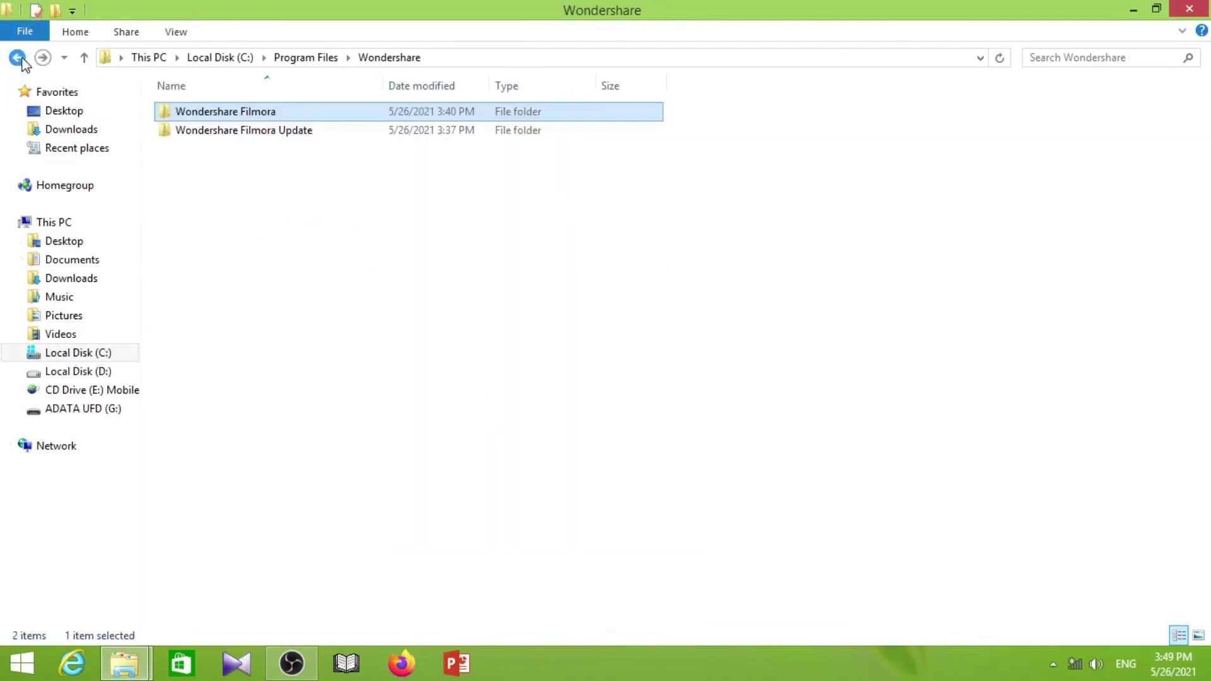
double_click(251, 133)
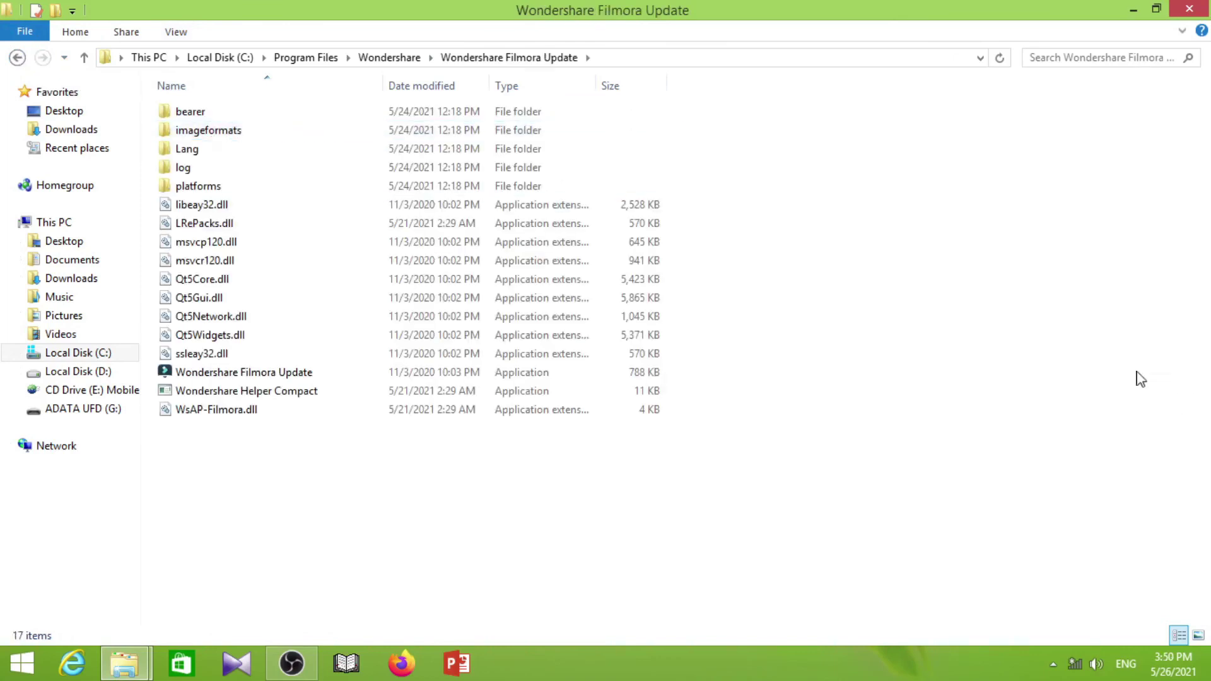
right_click(974, 281)
left_click(1026, 401)
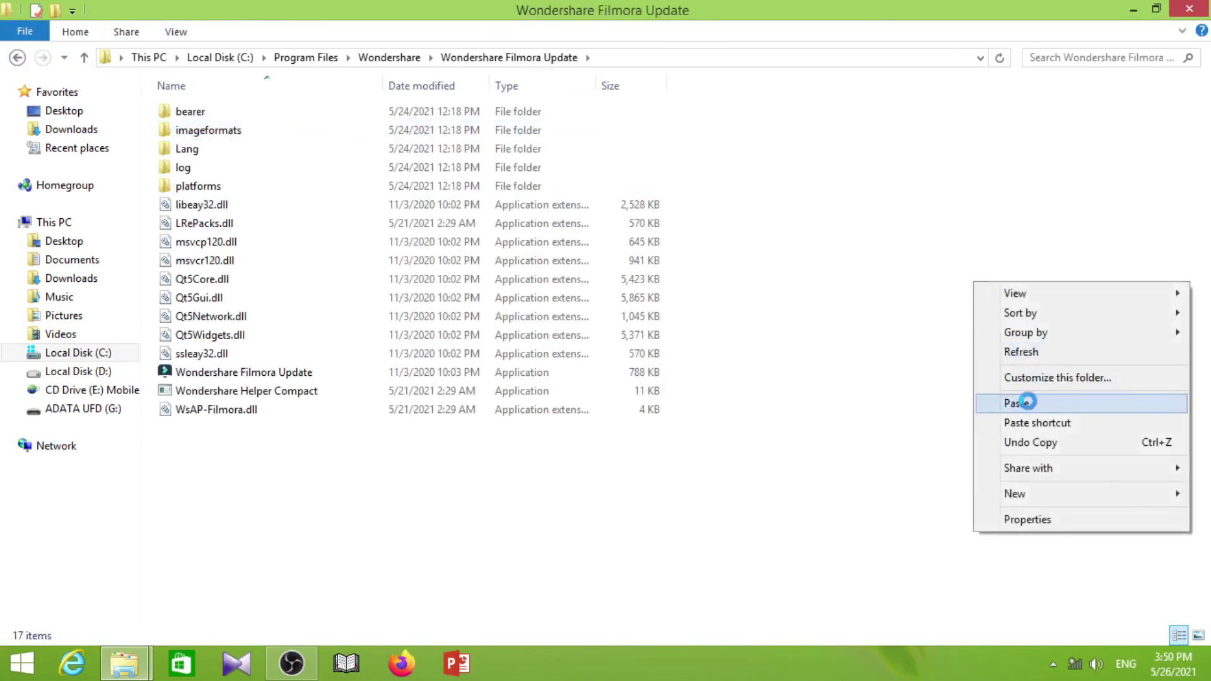
left_click(614, 189)
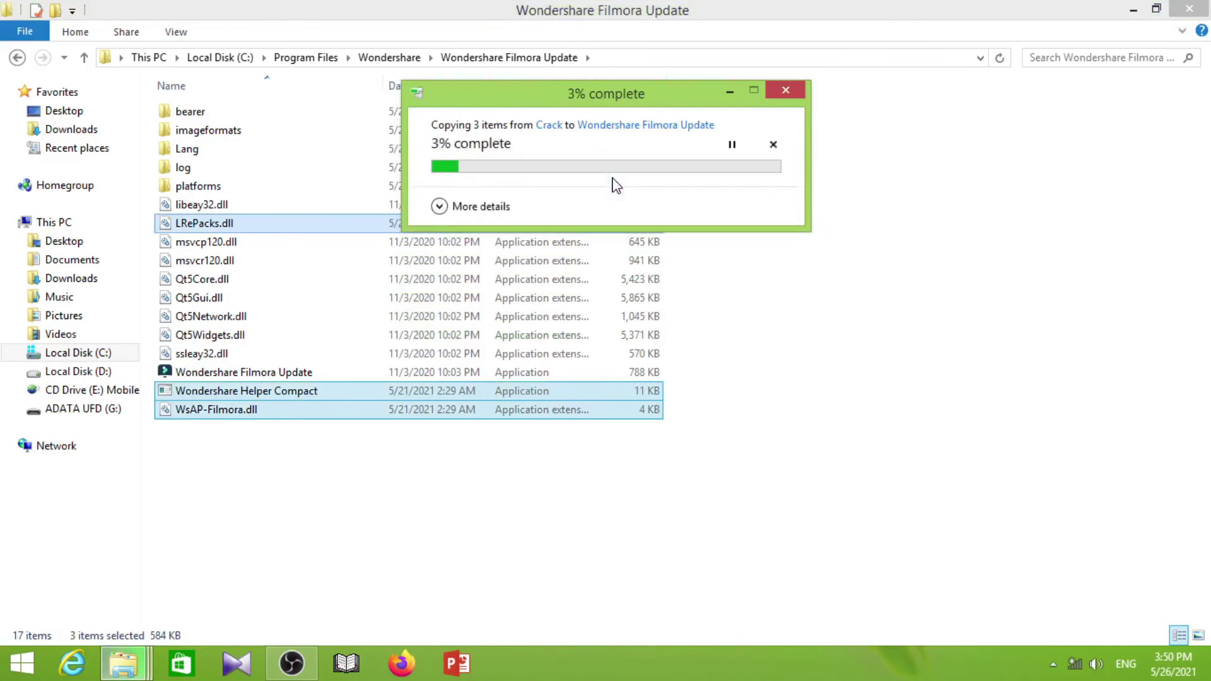
left_click(990, 234)
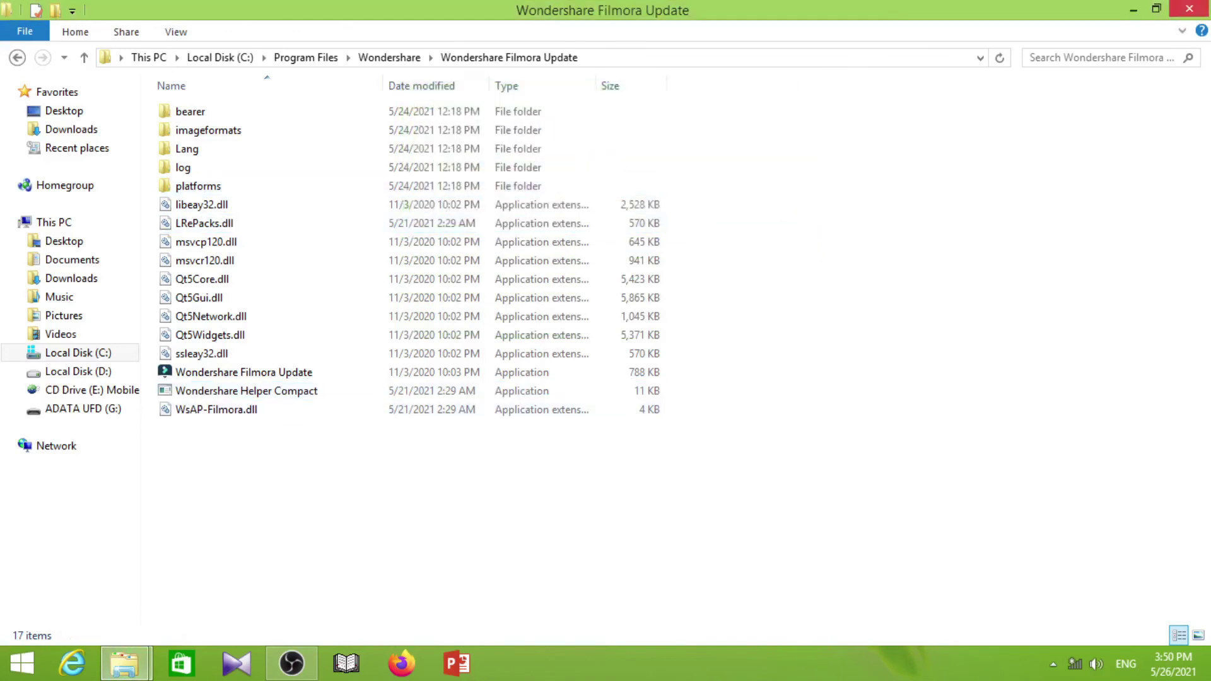
- Close both File Explorer windows and refresh the desktop
key("alt+F4")
left_click(1058, 10)
right_click(778, 203)
right_click(813, 257)
left_click(851, 308)
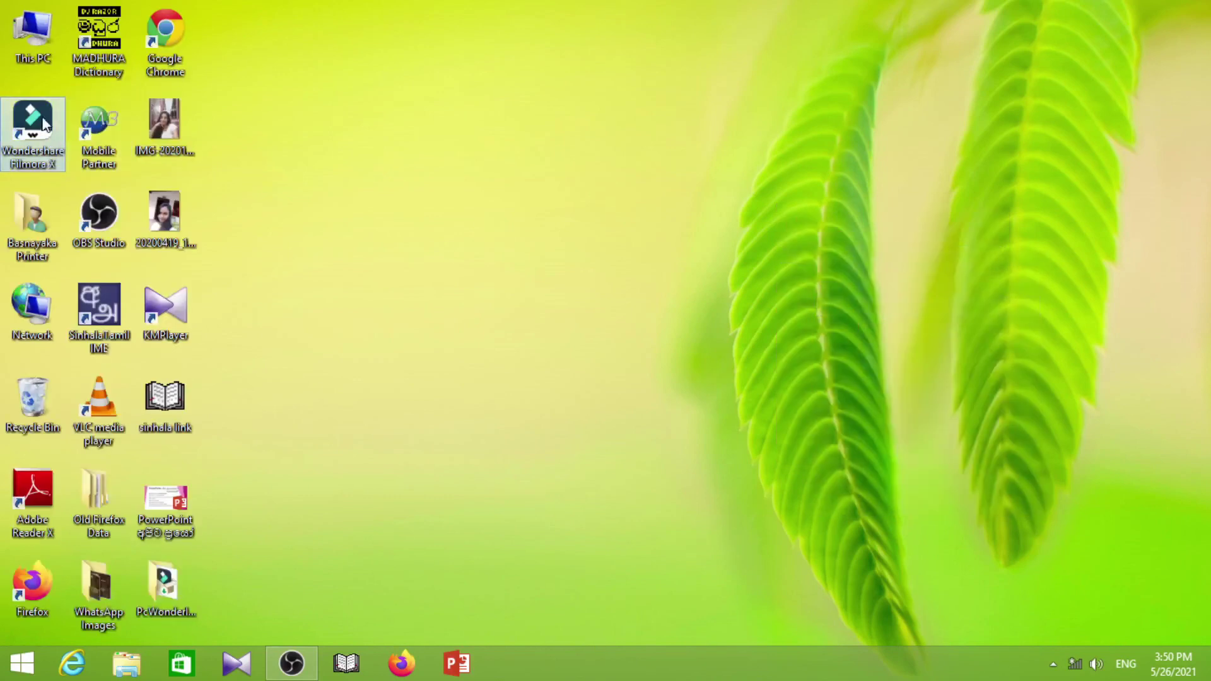
- Start Wondershare Filmora X, dismissing its offline notice, and check the license activation status
double_click(27, 140)
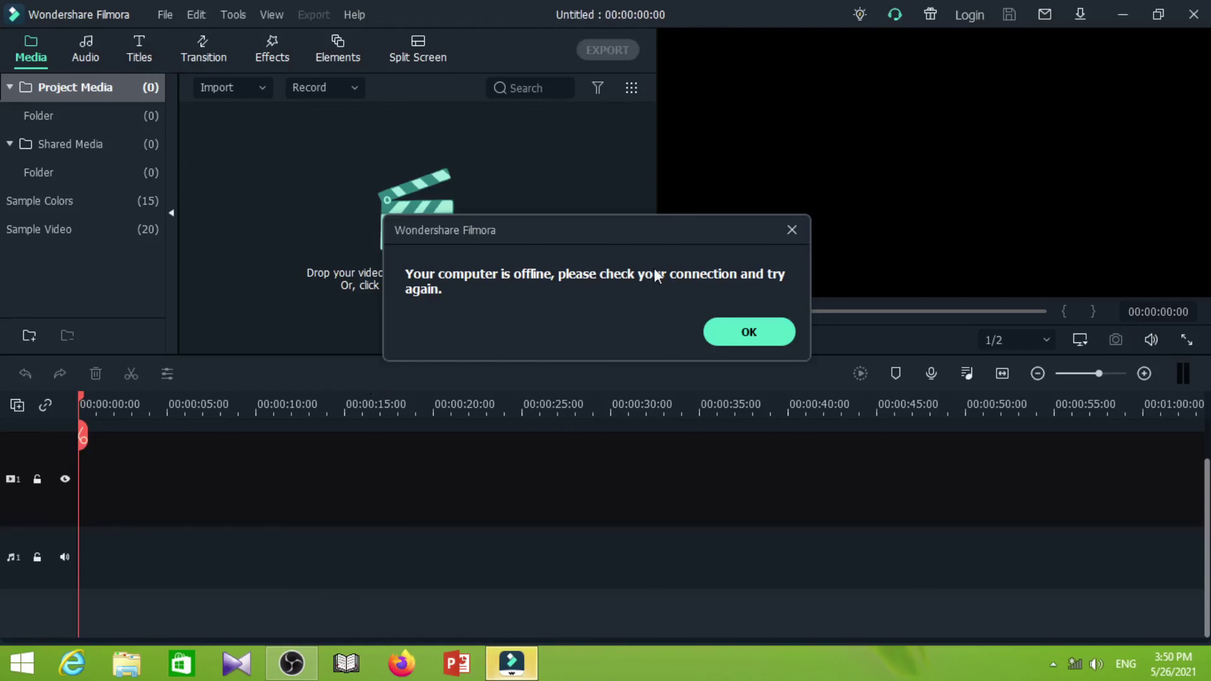
left_click(746, 334)
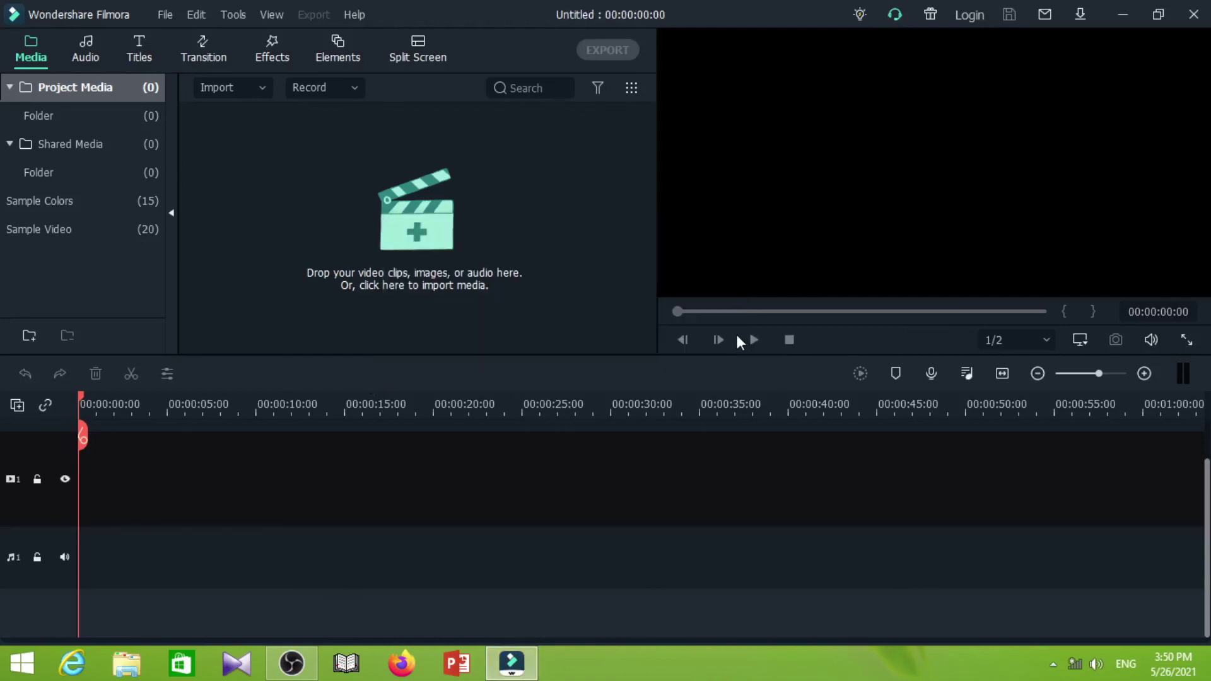
left_click(355, 14)
left_click(382, 81)
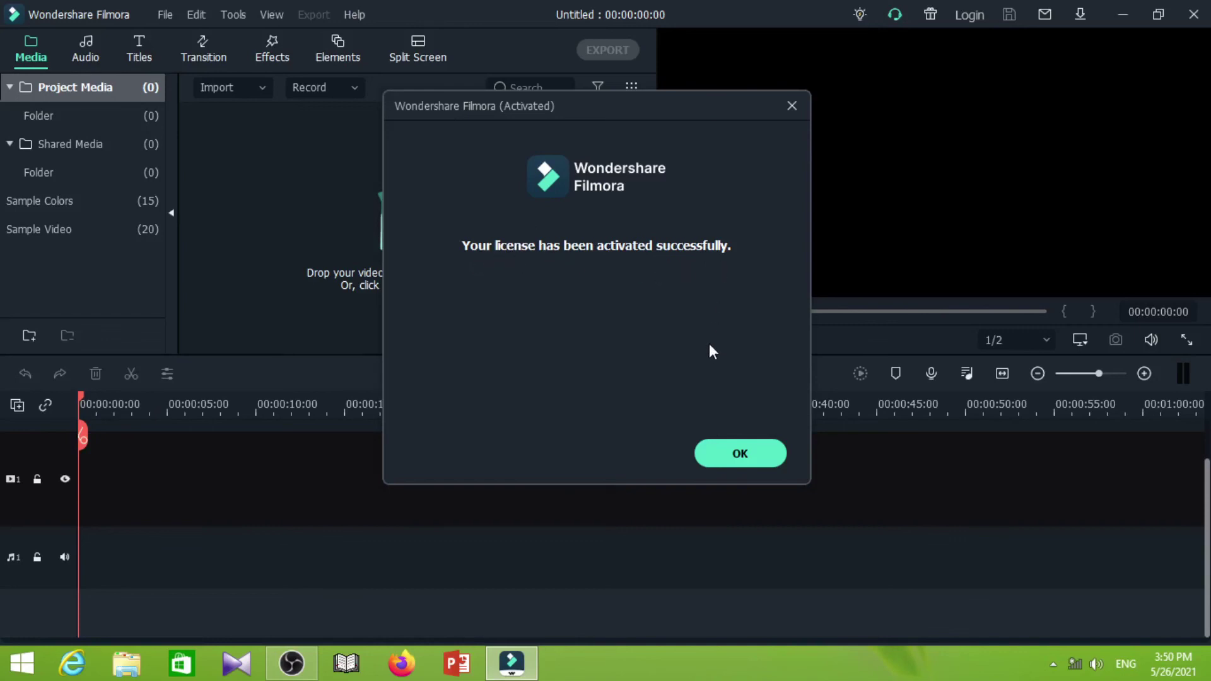
left_click(740, 455)
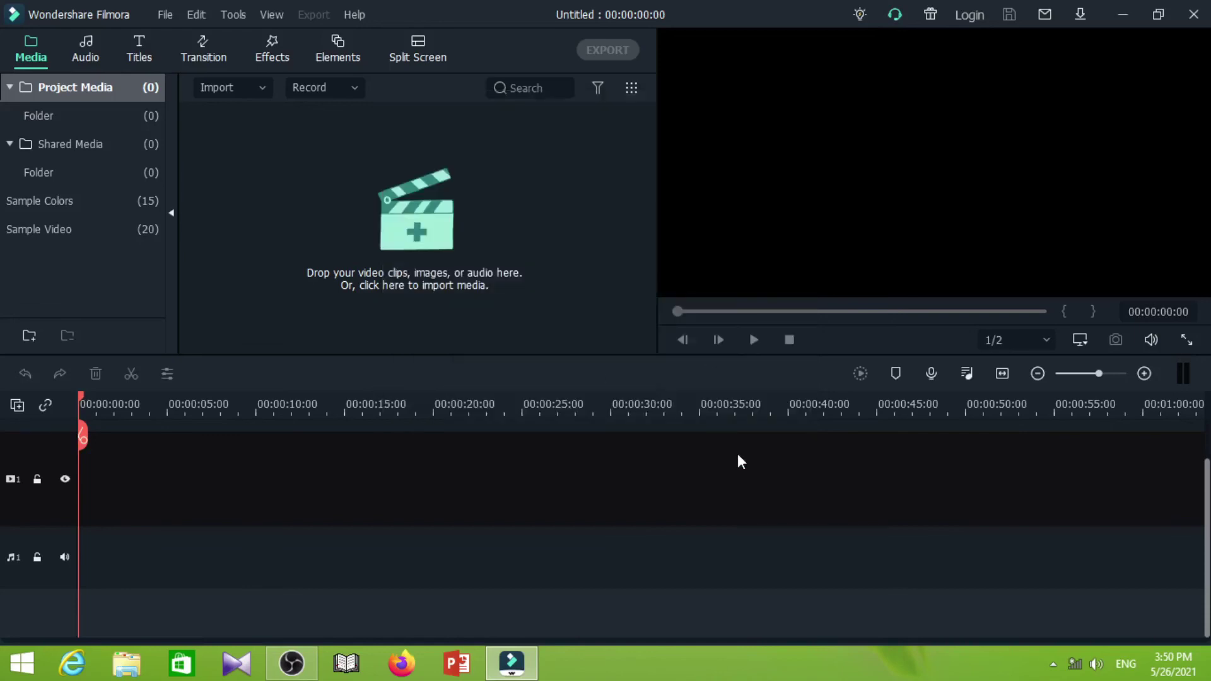